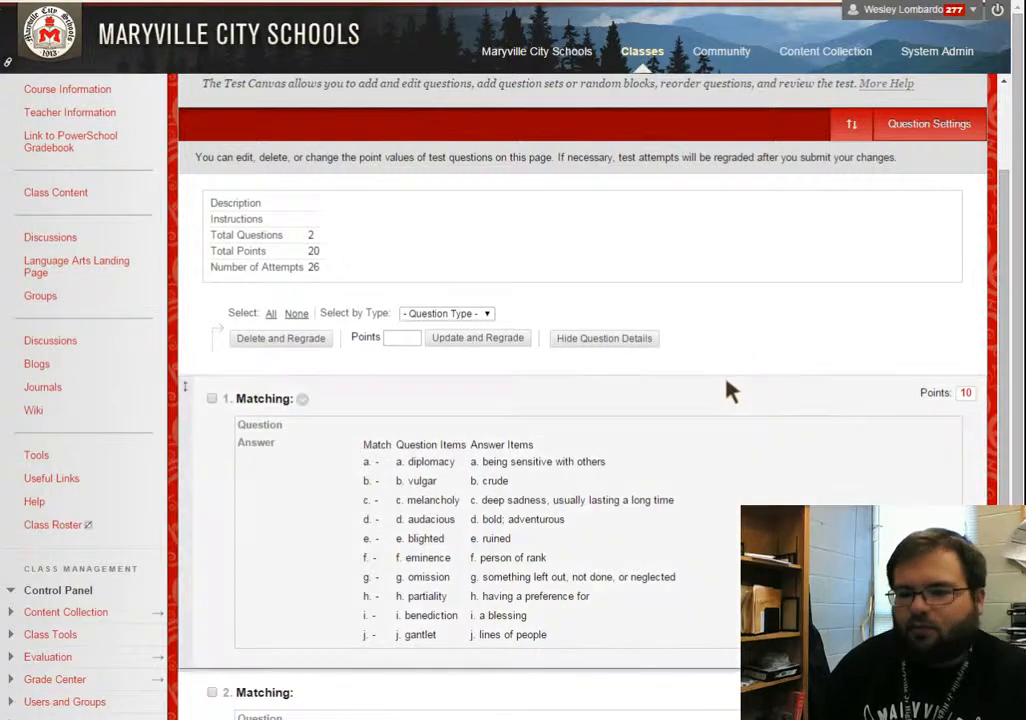
scroll(515, 456, "down", 3)
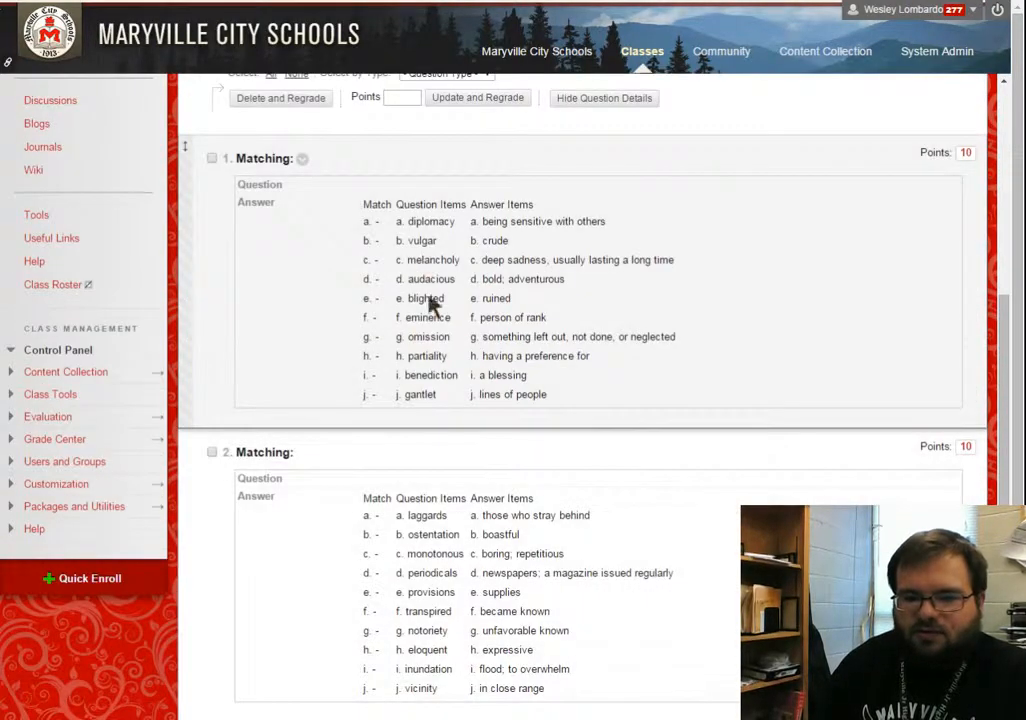
scroll(515, 452, "up", 2)
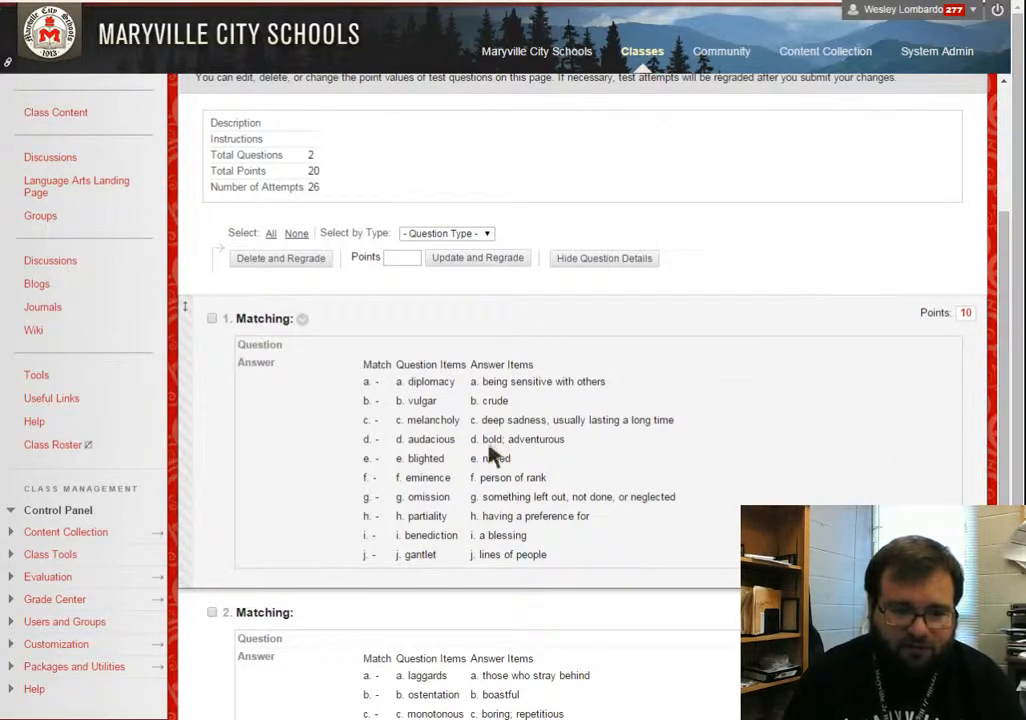
scroll(490, 456, "down", 2)
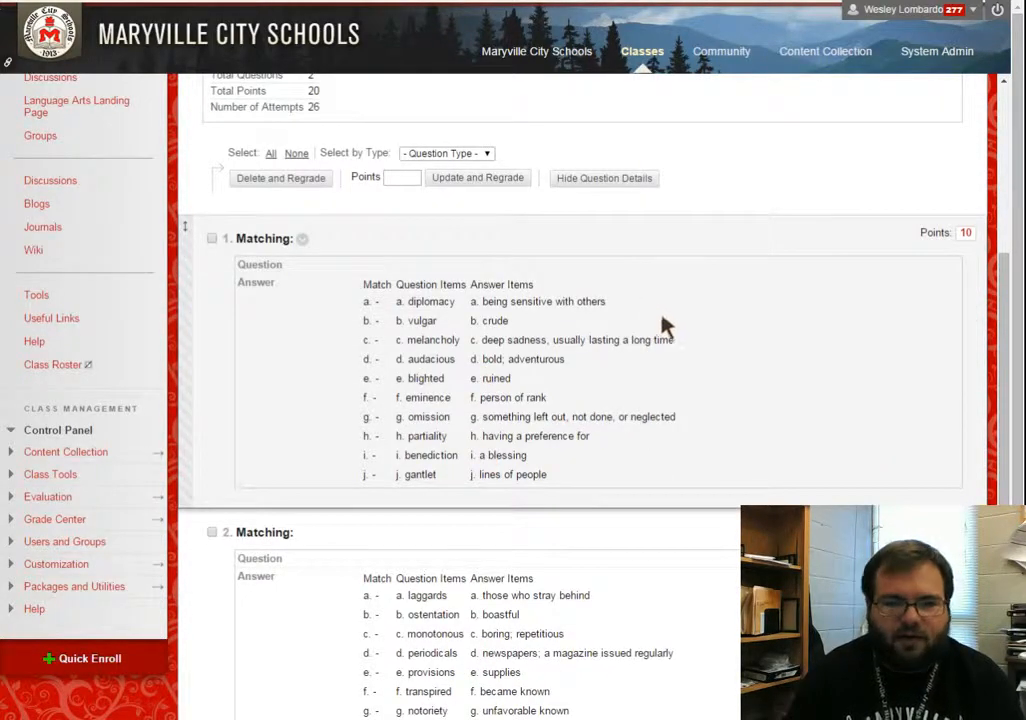
left_click(966, 236)
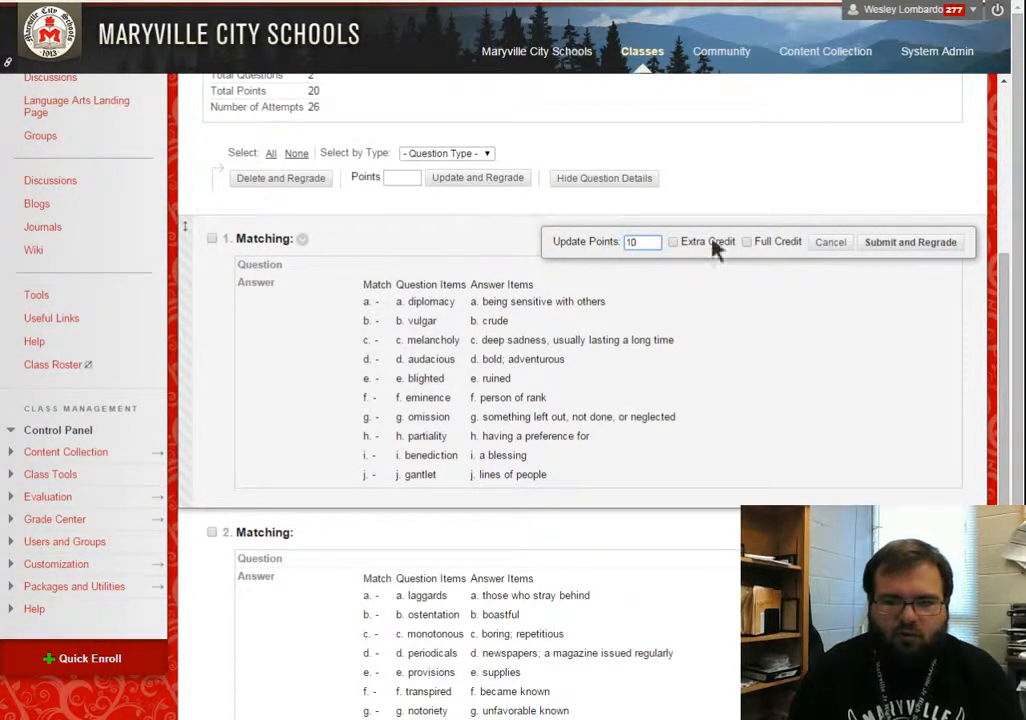
left_click(830, 242)
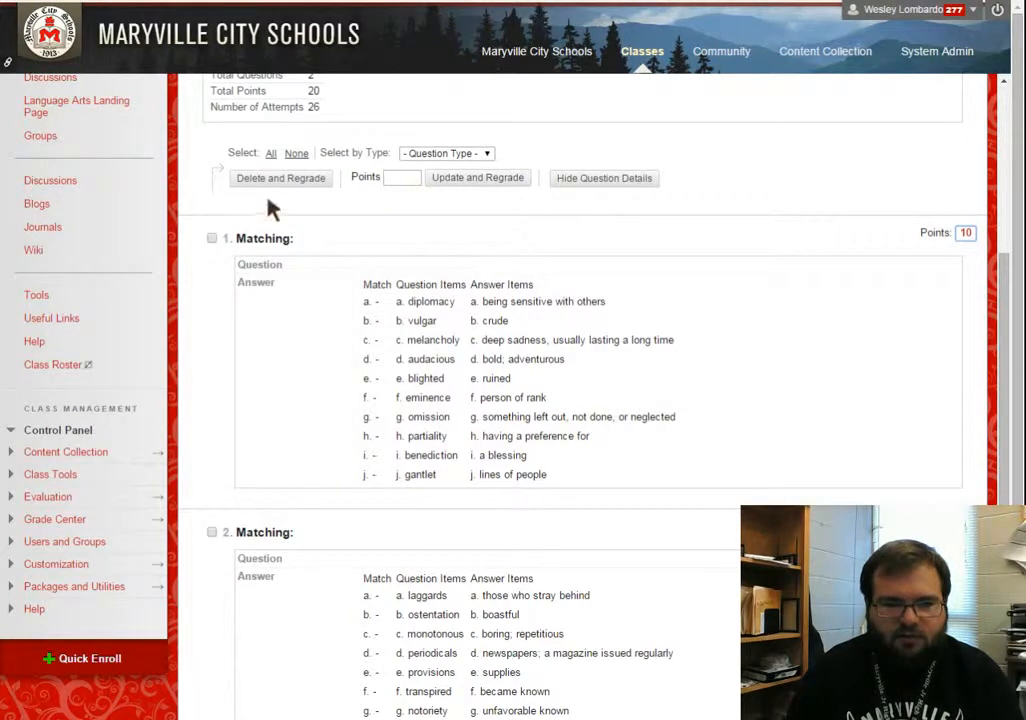
- Set all questions in the test to 50 points each and regrade the attempts
left_click(270, 153)
left_click(402, 180)
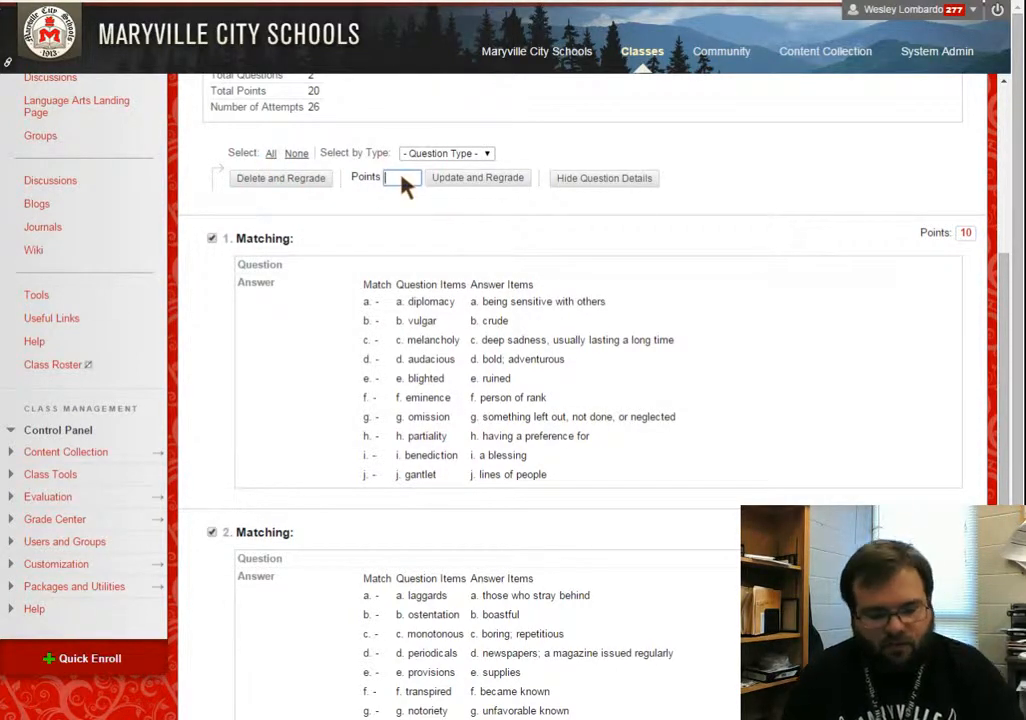
type("50")
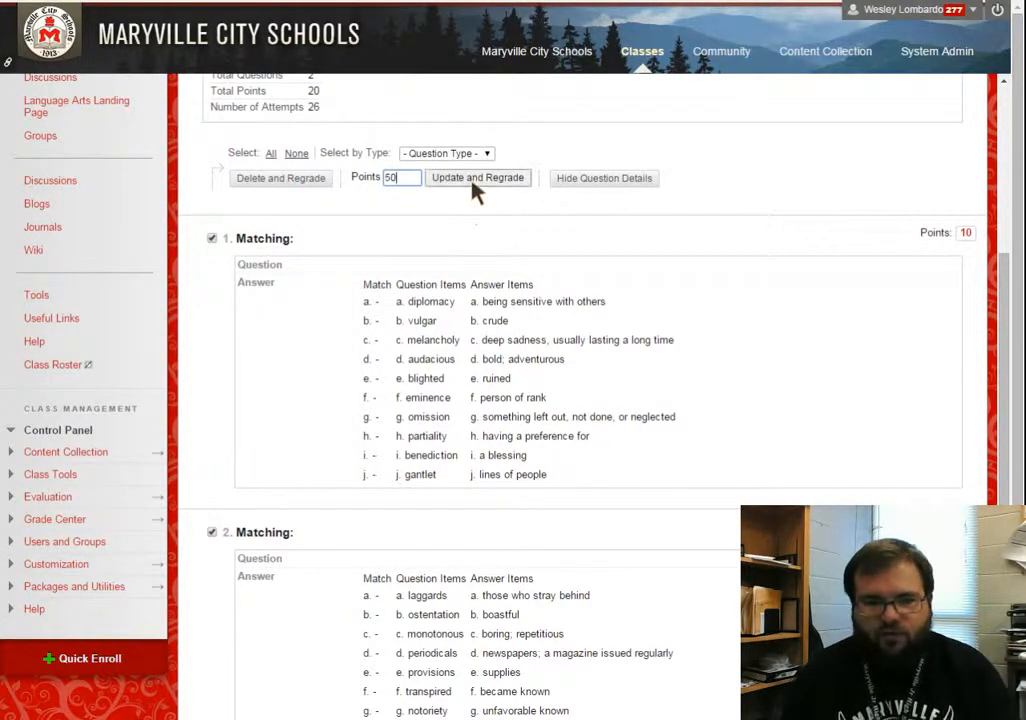
left_click(476, 190)
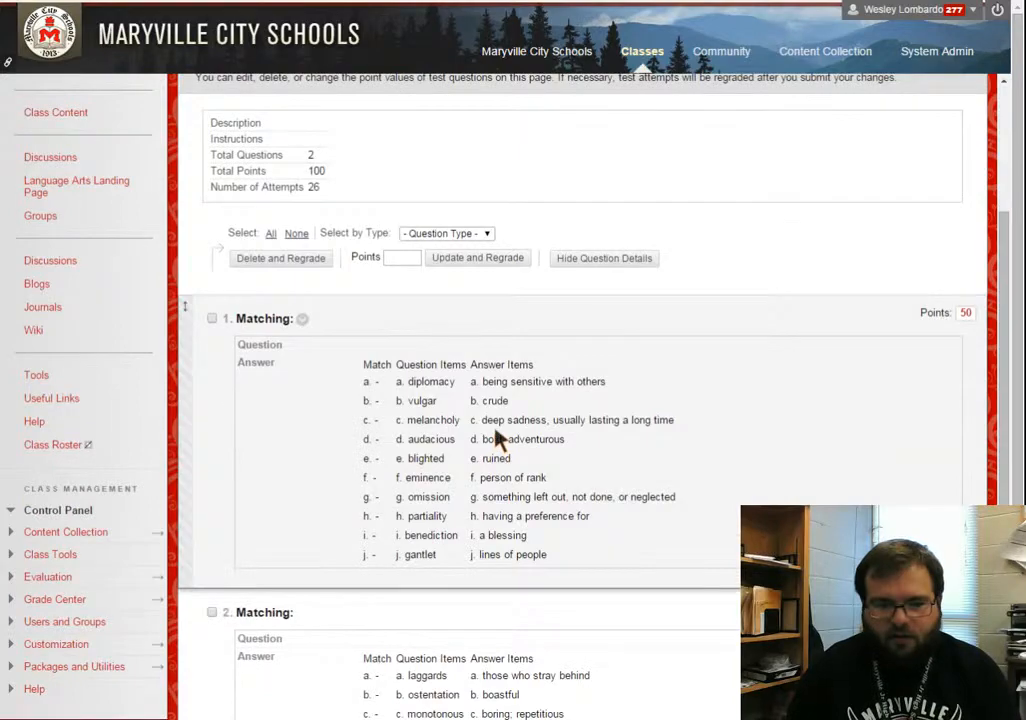
- Open the first matching question for editing and allow partial credit on it
scroll(496, 430, "down", 1)
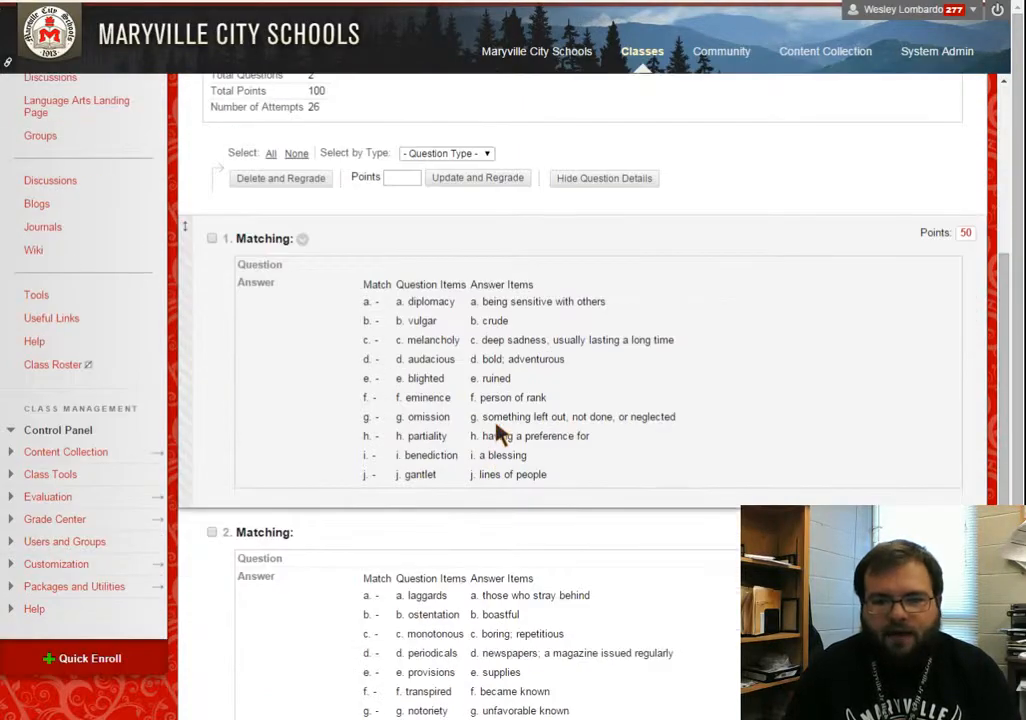
scroll(497, 424, "up", 2)
scroll(530, 470, "down", 5)
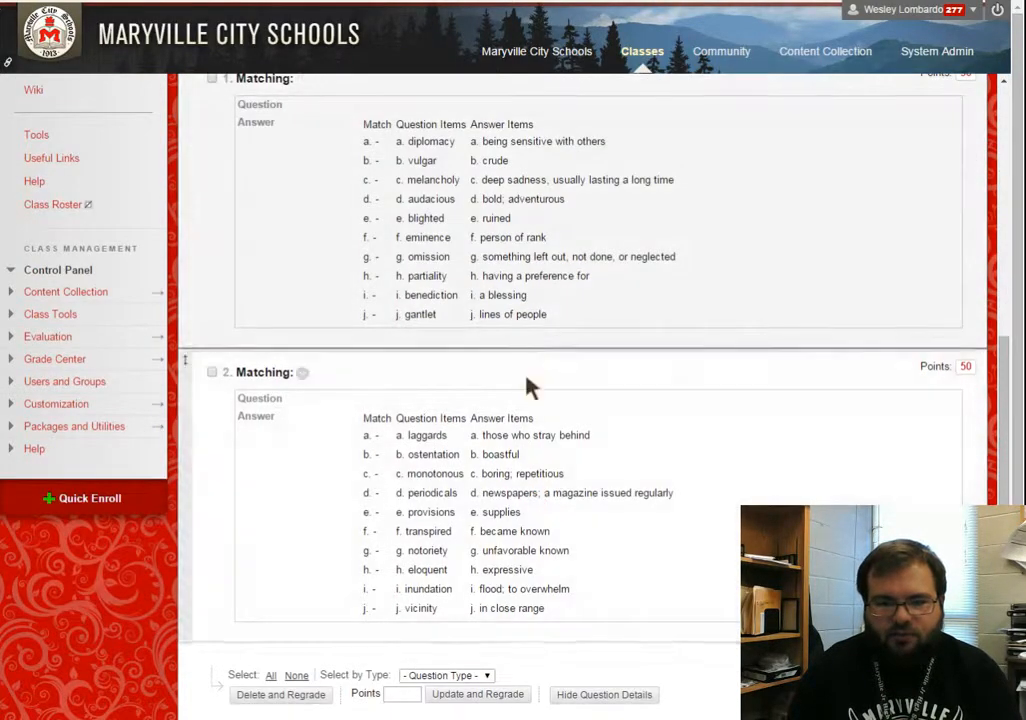
scroll(527, 343, "up", 3)
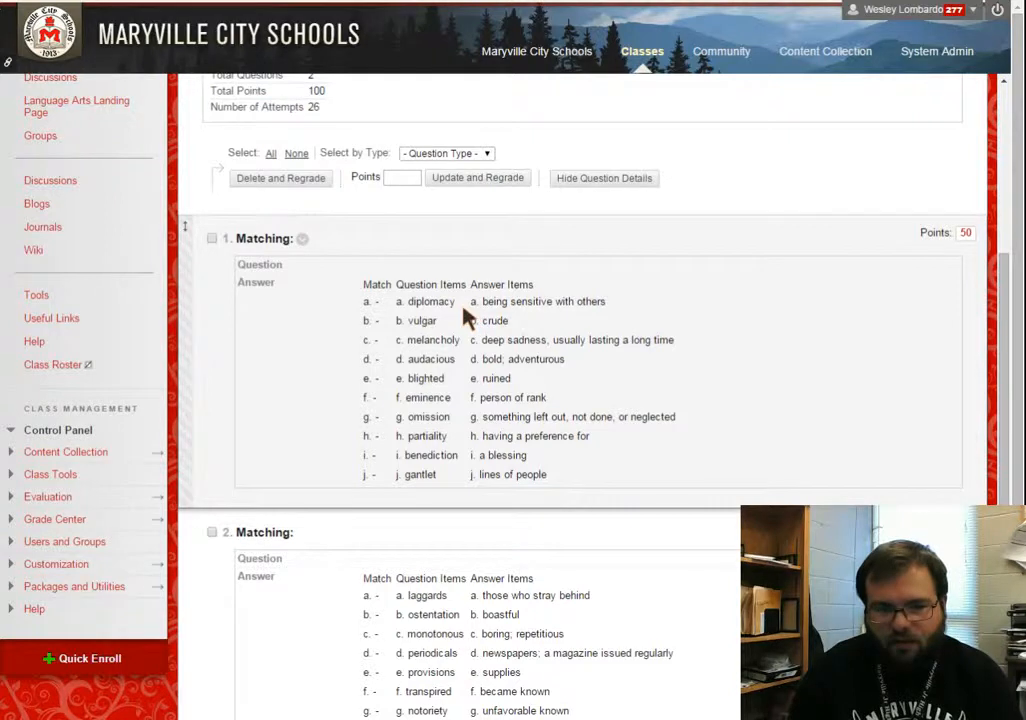
left_click(302, 241)
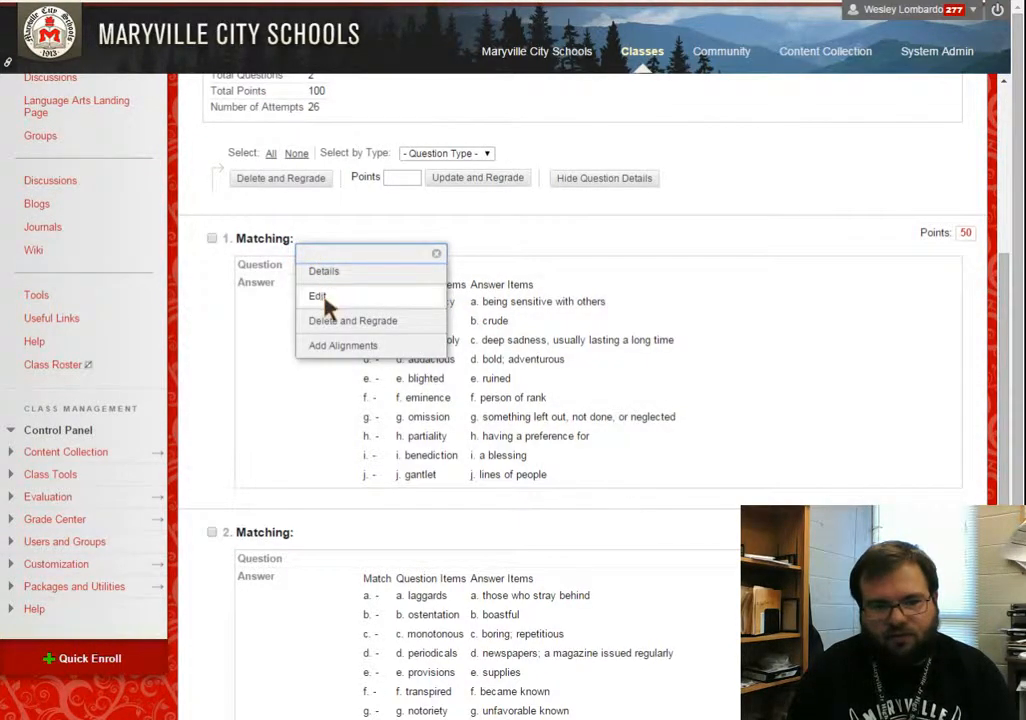
left_click(326, 302)
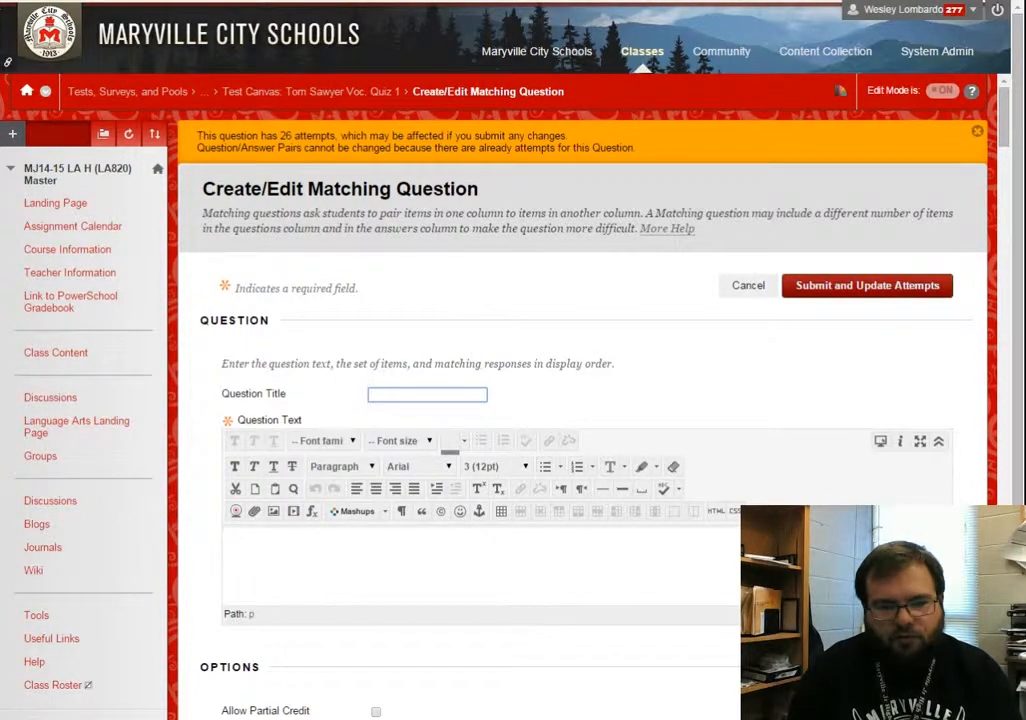
scroll(206, 485, "down", 3)
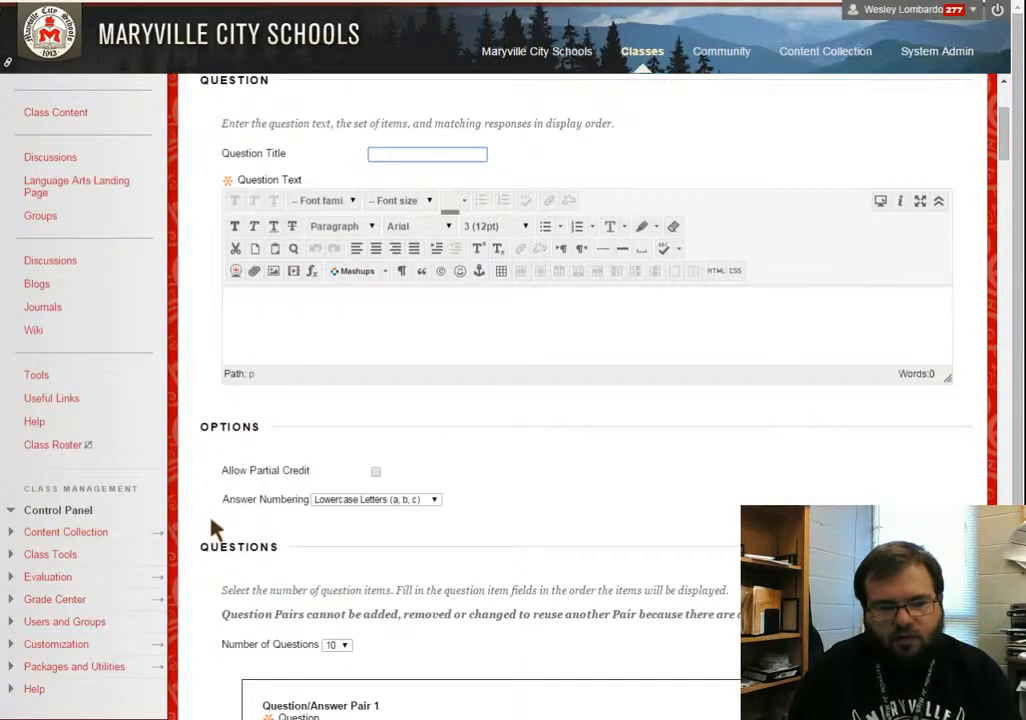
left_click(375, 471)
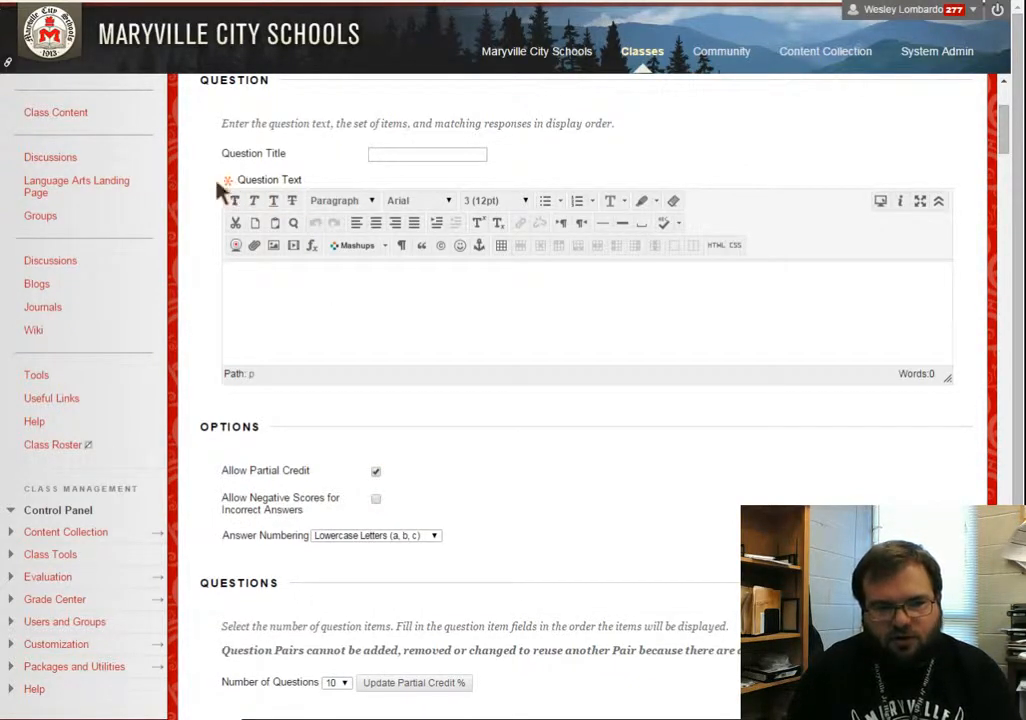
- Enter "Matching Part 1" as the question text of the first matching question
left_click(316, 300)
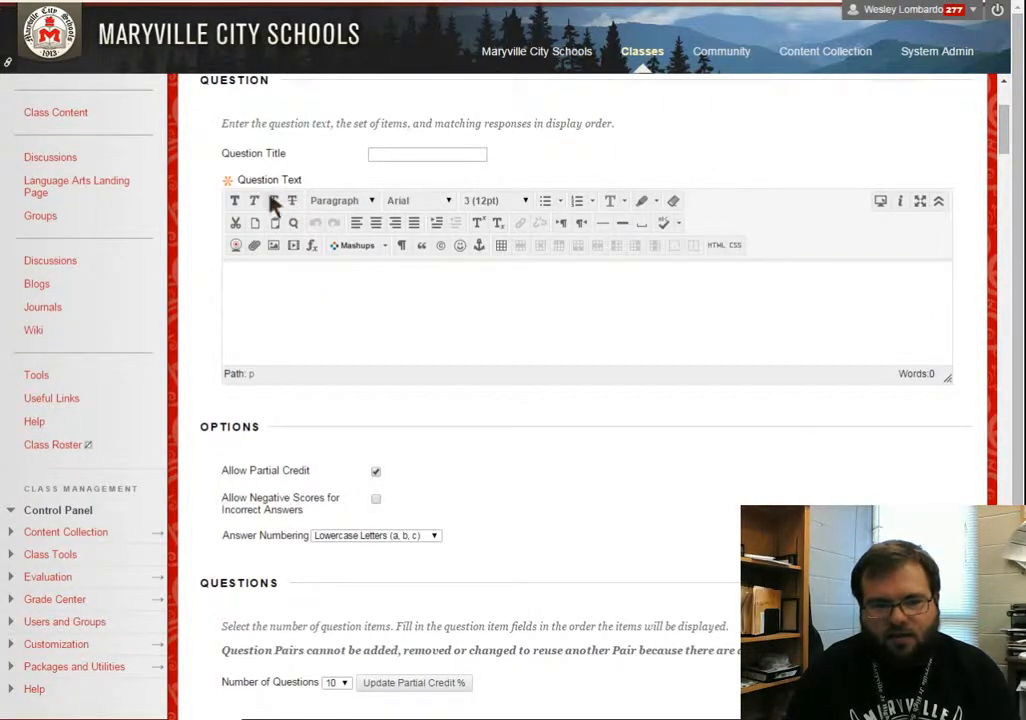
left_click(339, 314)
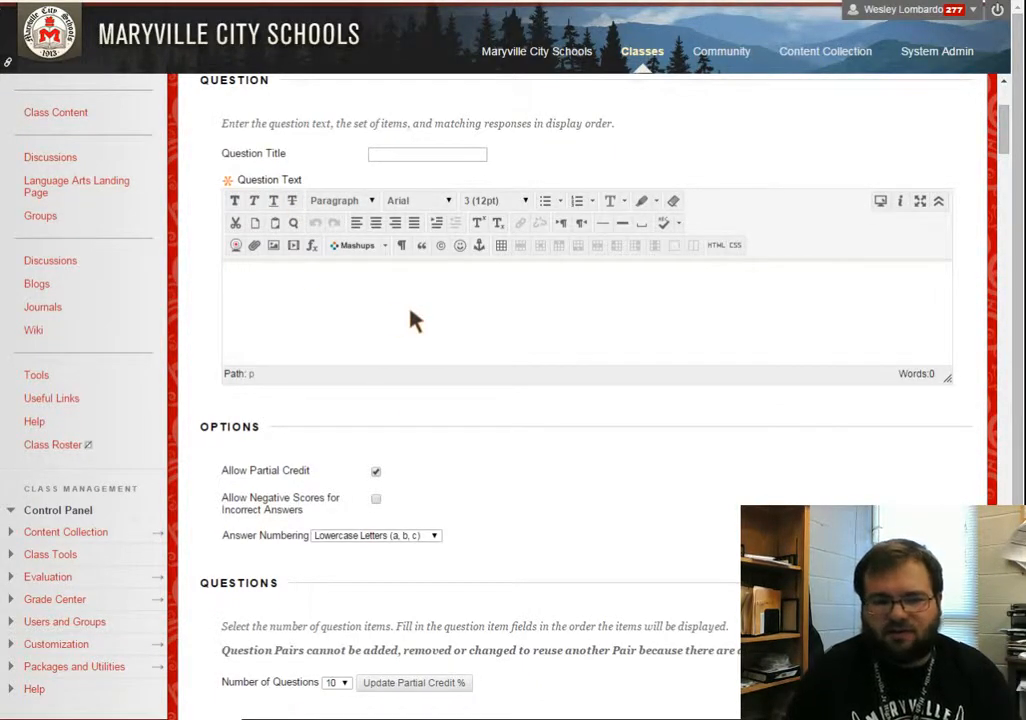
type("M")
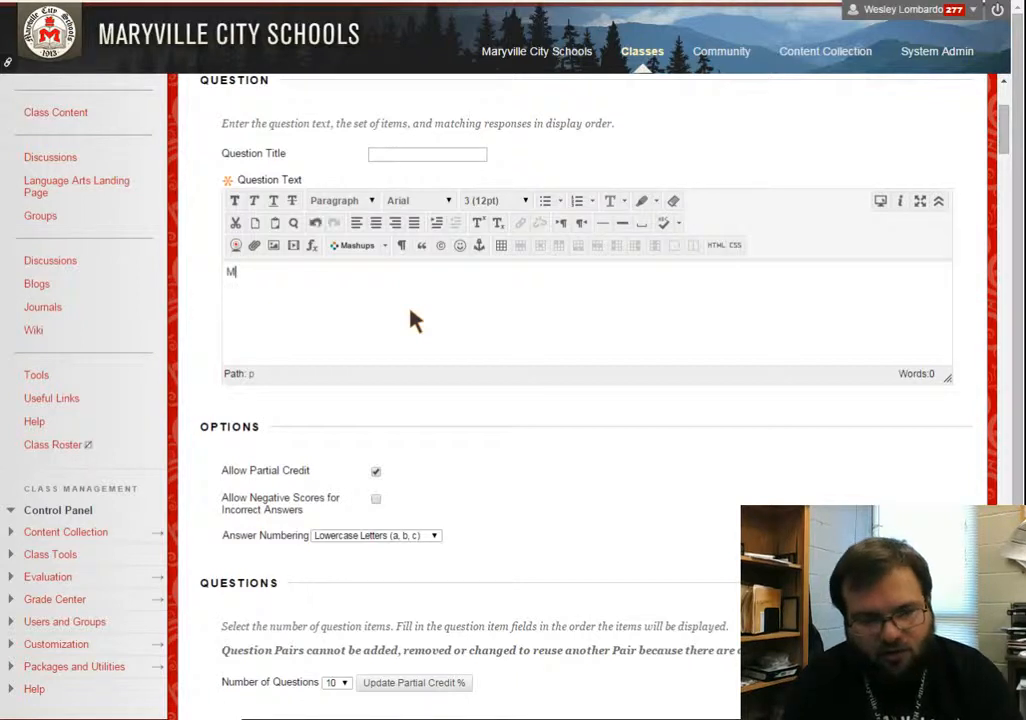
type("atching ")
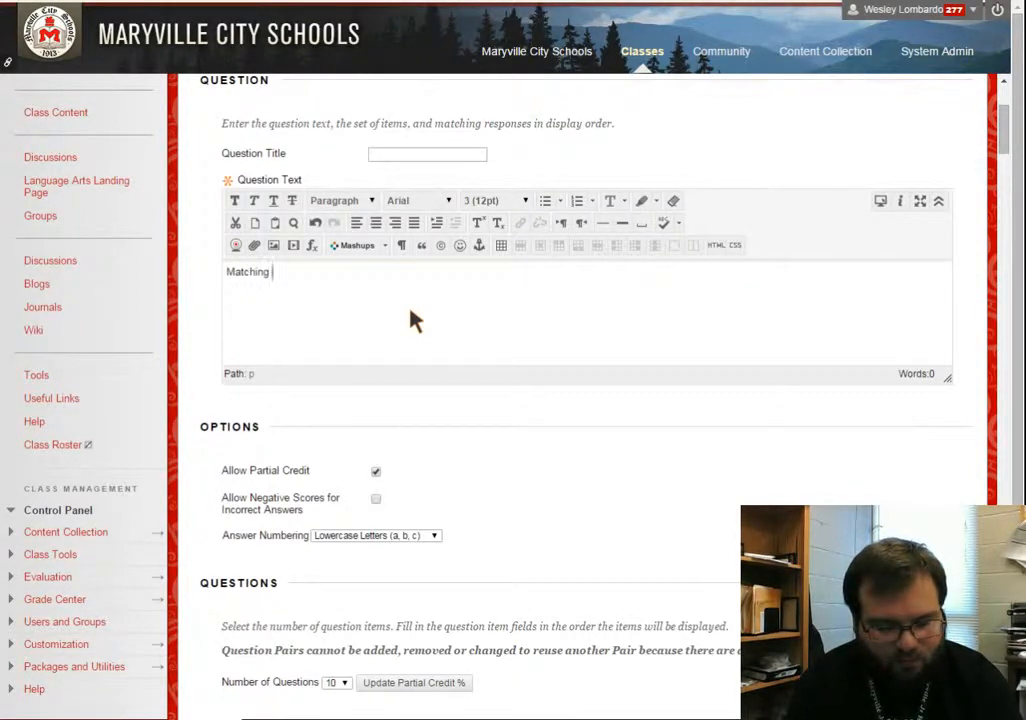
type("Part 1")
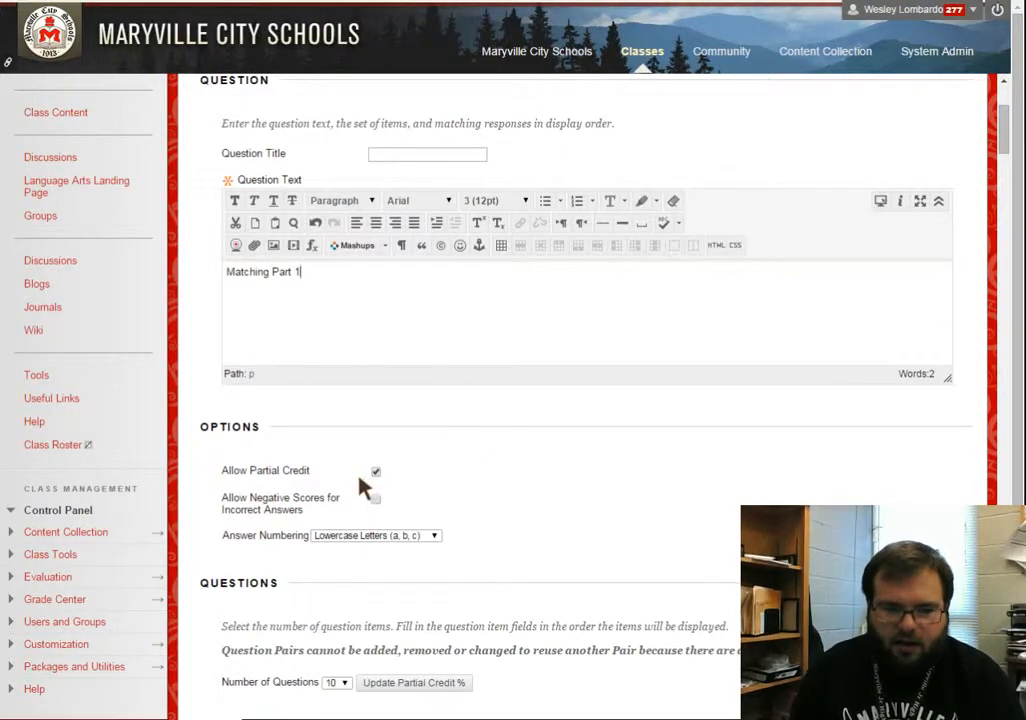
- Update the partial credit percentages of the question/answer pairs, check them, and submit the question with its attempts updated
scroll(362, 485, "down", 2)
scroll(376, 410, "down", 3)
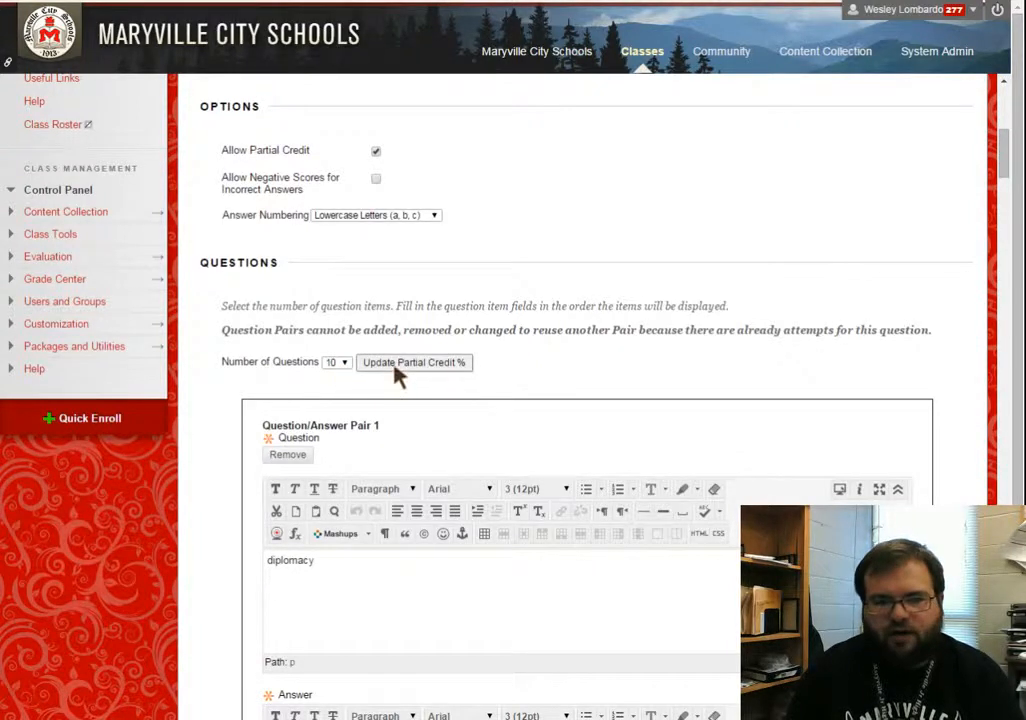
left_click(396, 366)
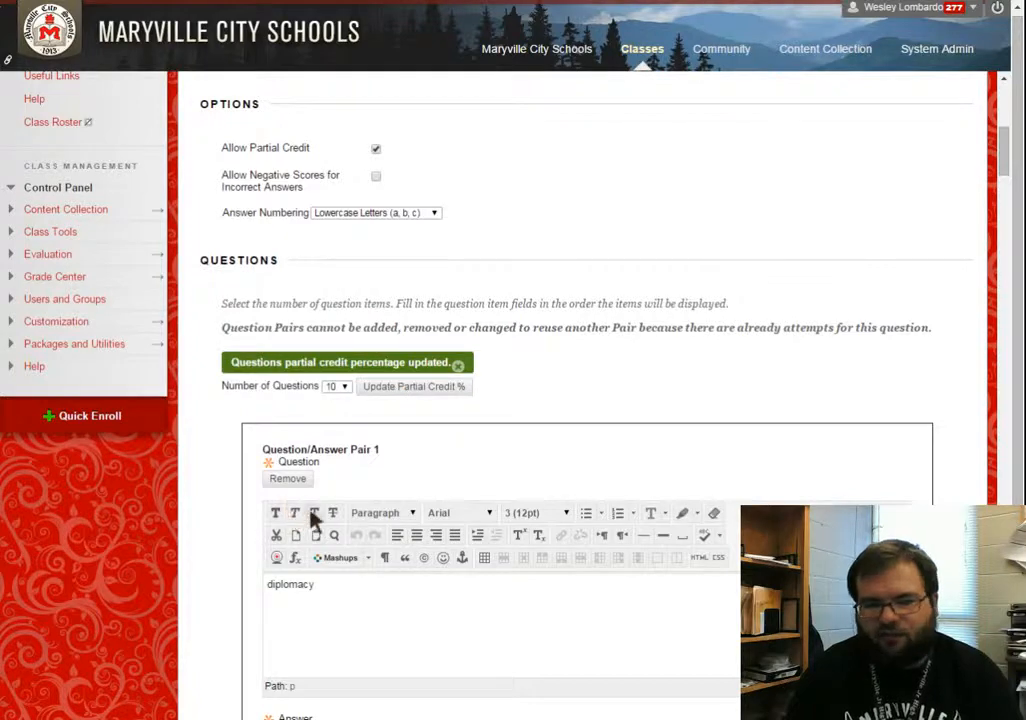
scroll(315, 521, "down", 5)
scroll(312, 513, "down", 1)
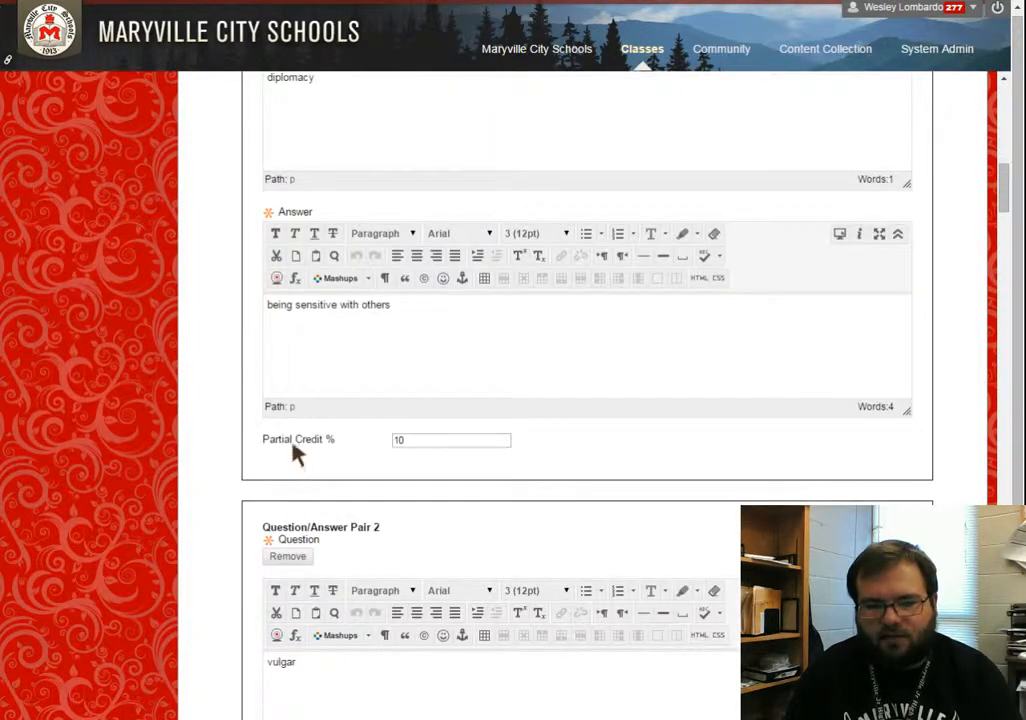
scroll(327, 497, "down", 7)
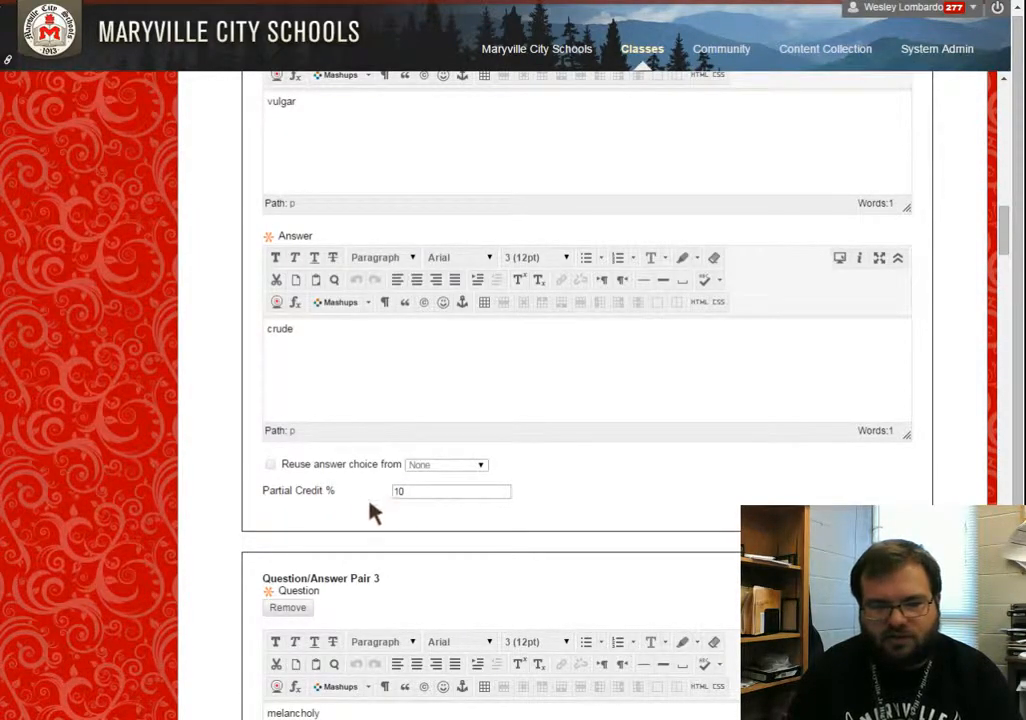
scroll(400, 515, "up", 15)
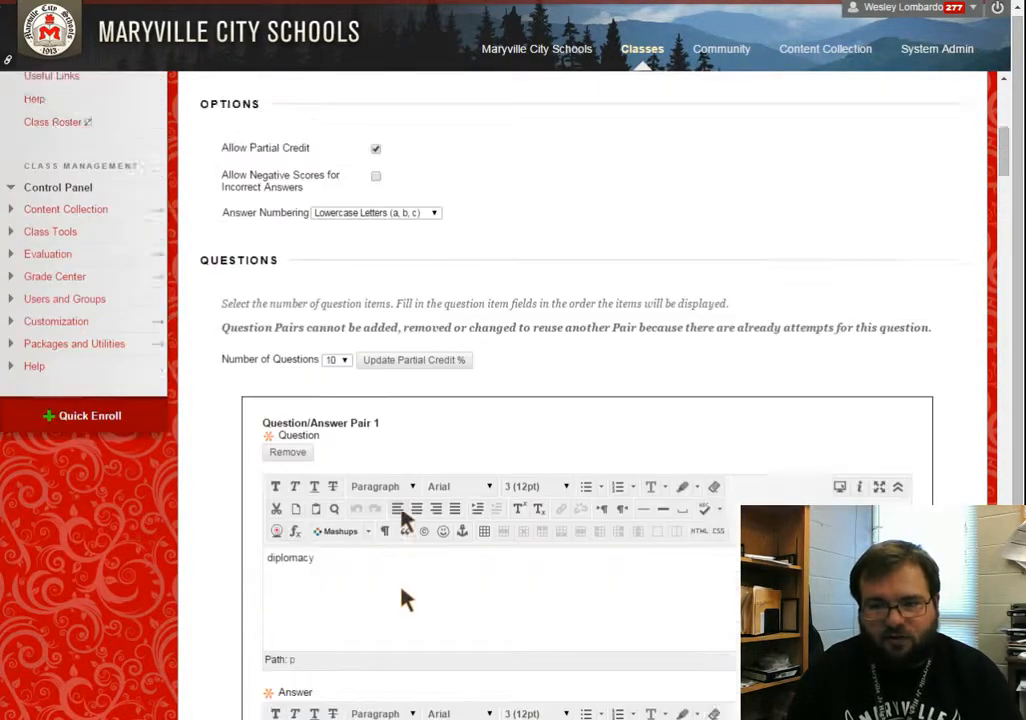
scroll(400, 515, "up", 4)
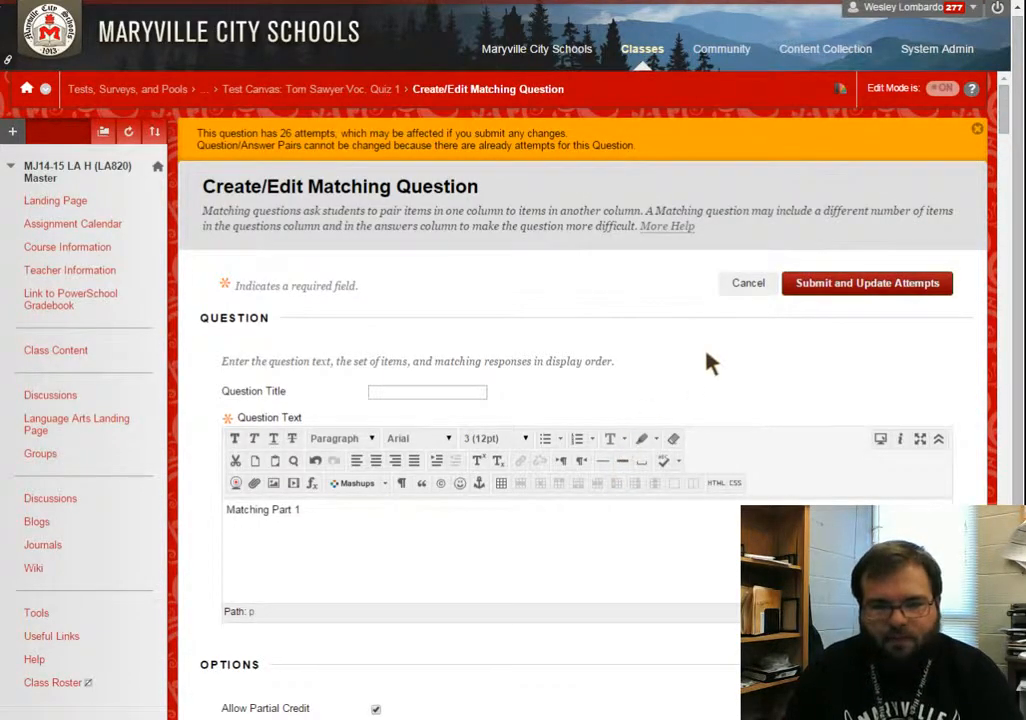
left_click(818, 286)
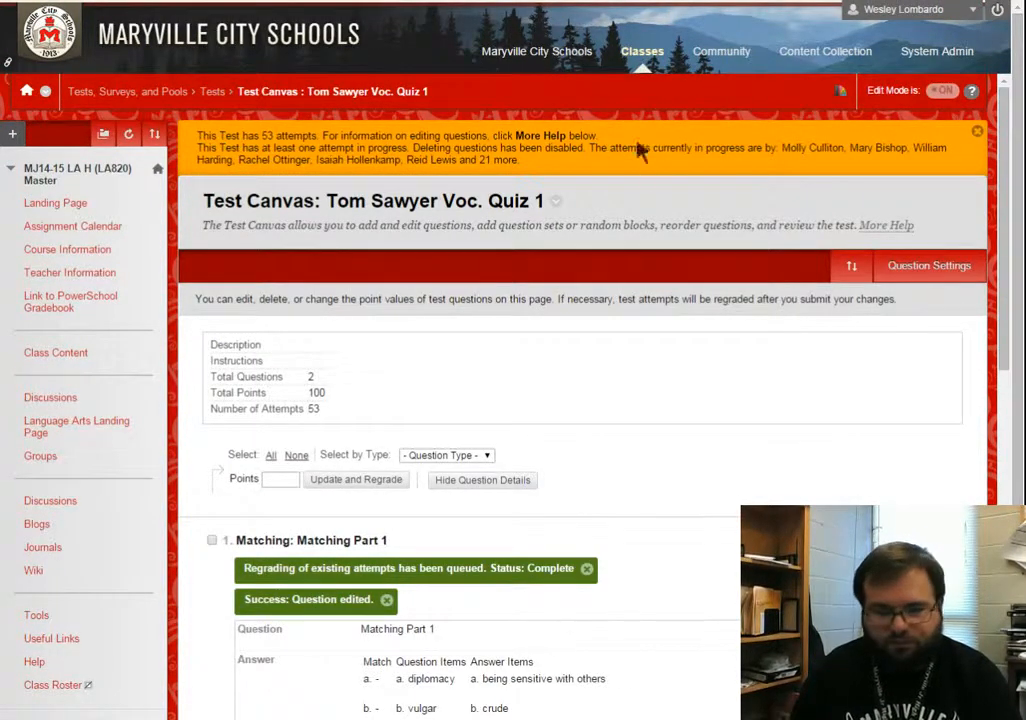
- Open the second matching question for editing and enter "Matching Part 2" as its question text
scroll(687, 327, "down", 2)
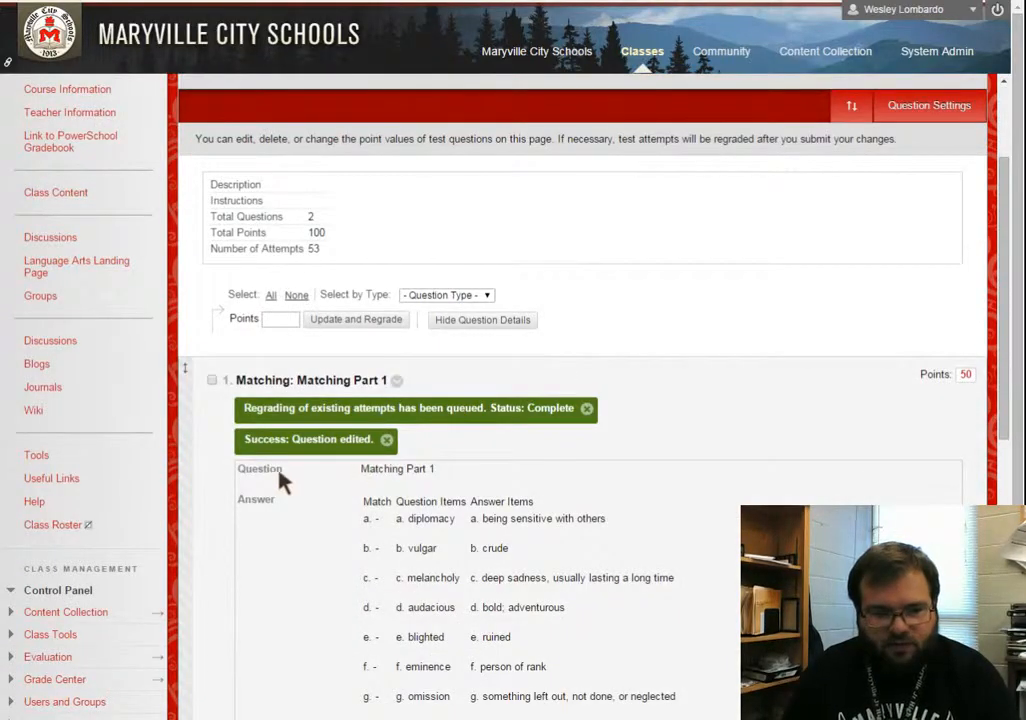
scroll(350, 499, "down", 3)
scroll(350, 499, "down", 3)
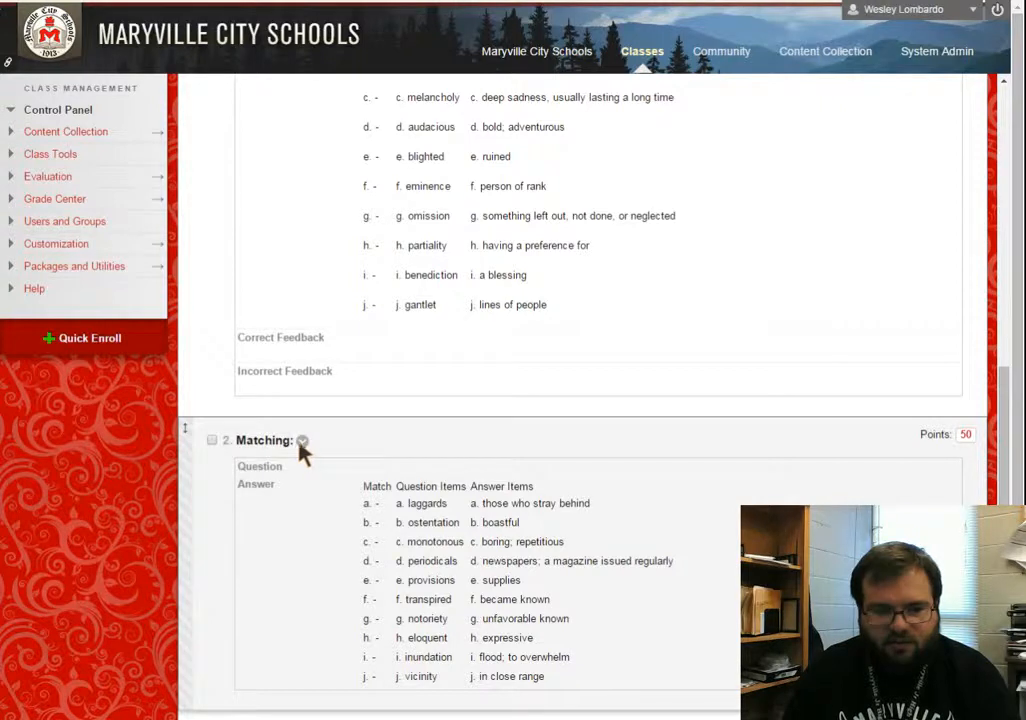
left_click(302, 443)
left_click(320, 501)
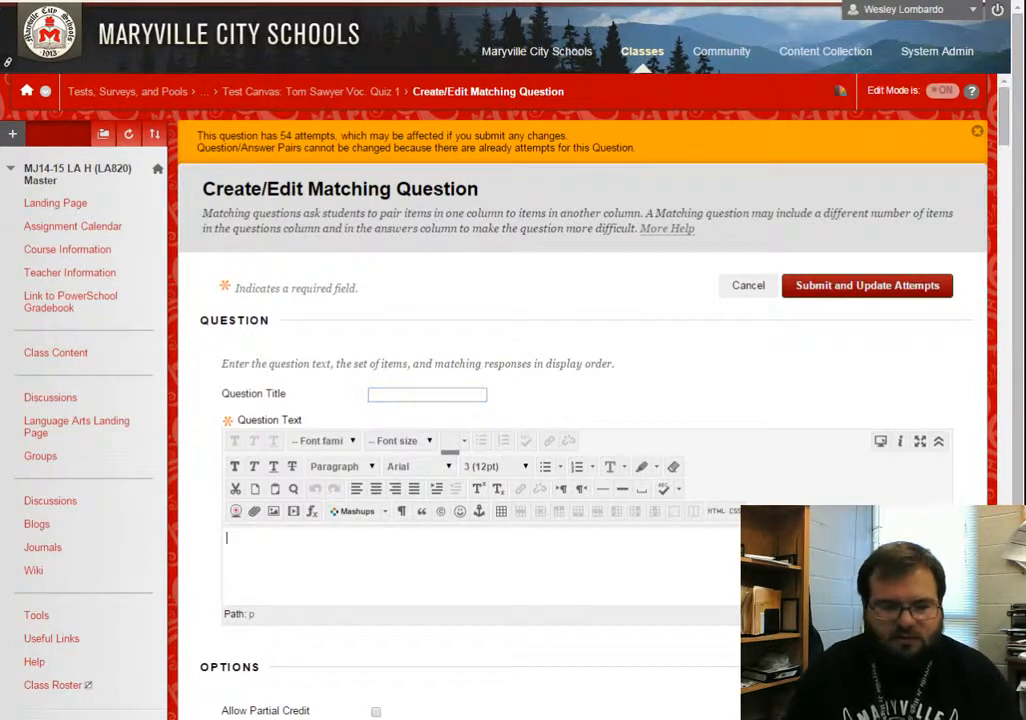
type("Ma")
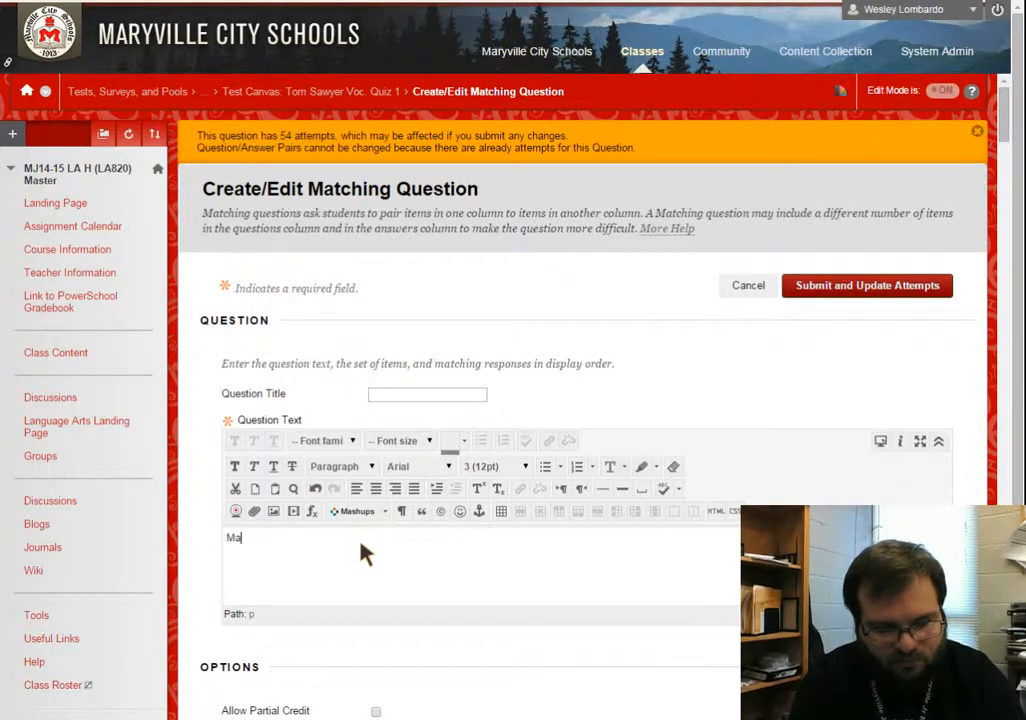
type("tching")
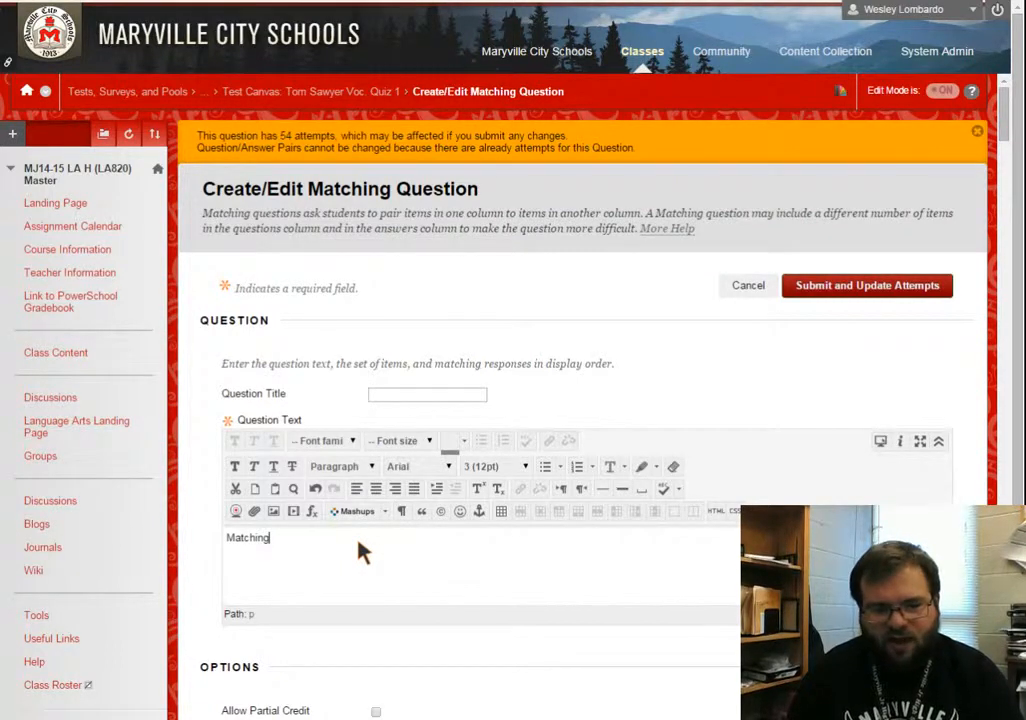
type(" Part 2")
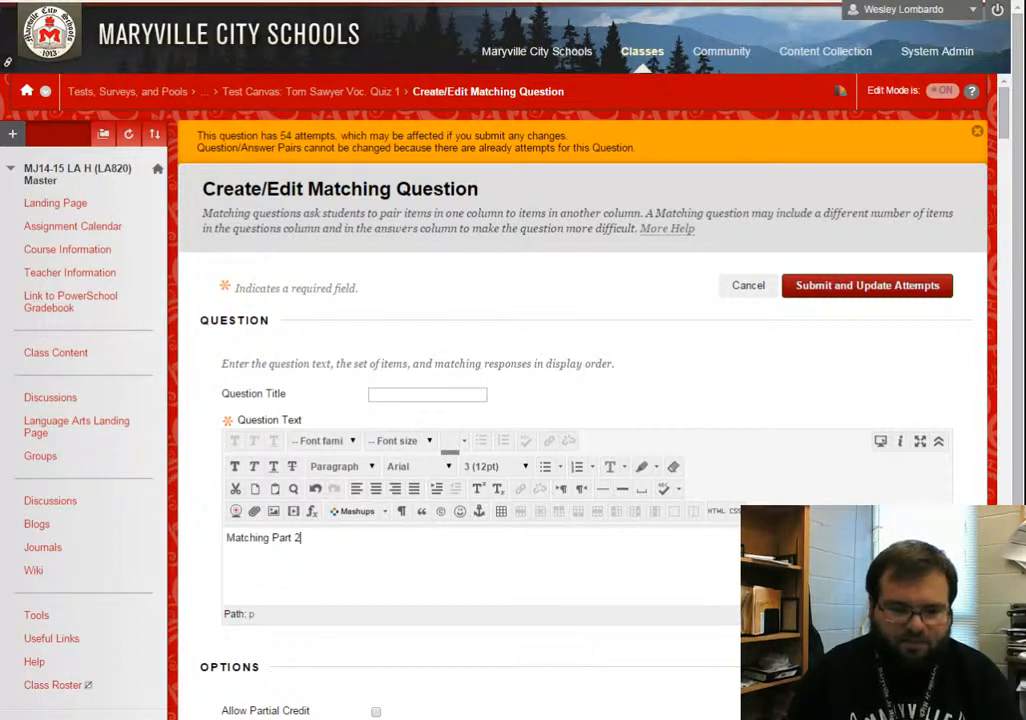
- Allow partial credit on the second matching question
scroll(580, 400, "down", 2)
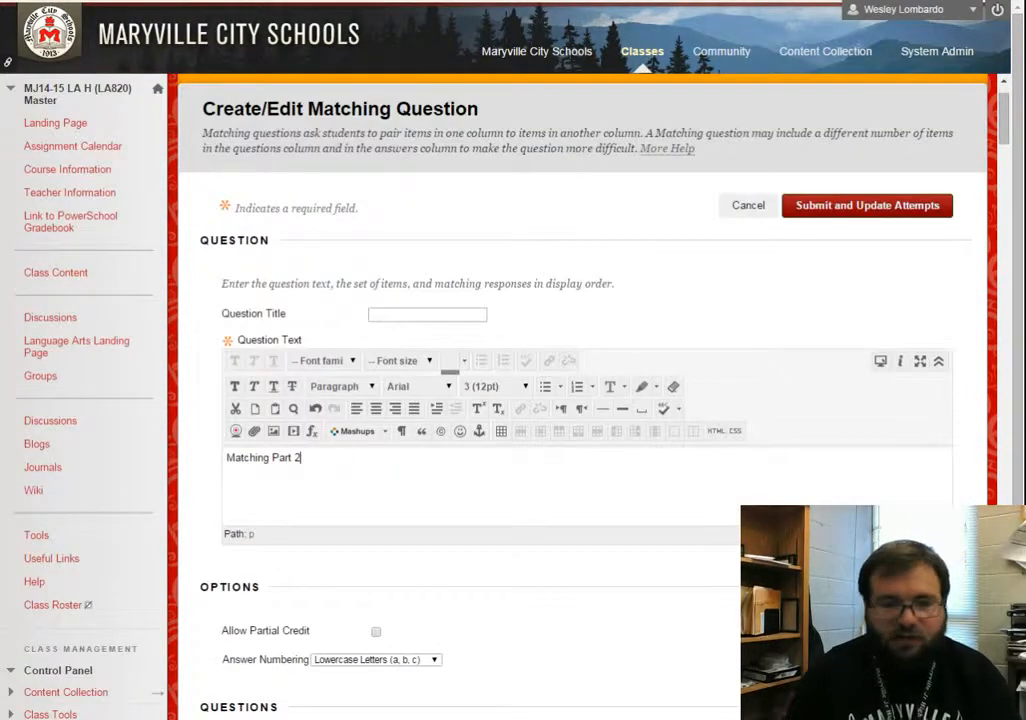
scroll(320, 262, "down", 5)
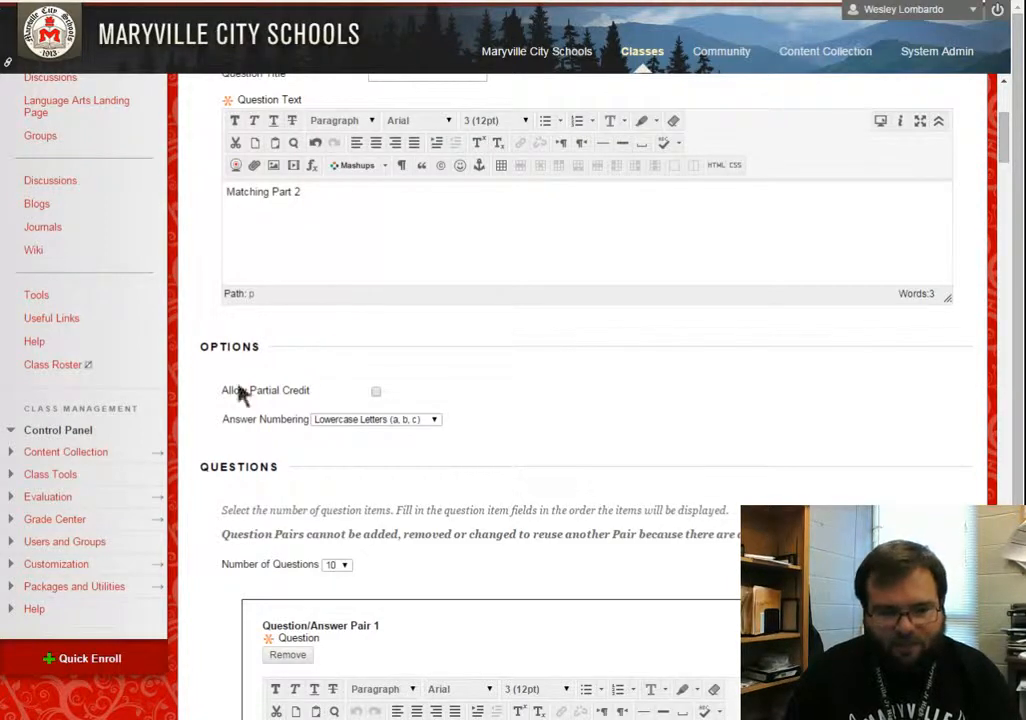
left_click(376, 392)
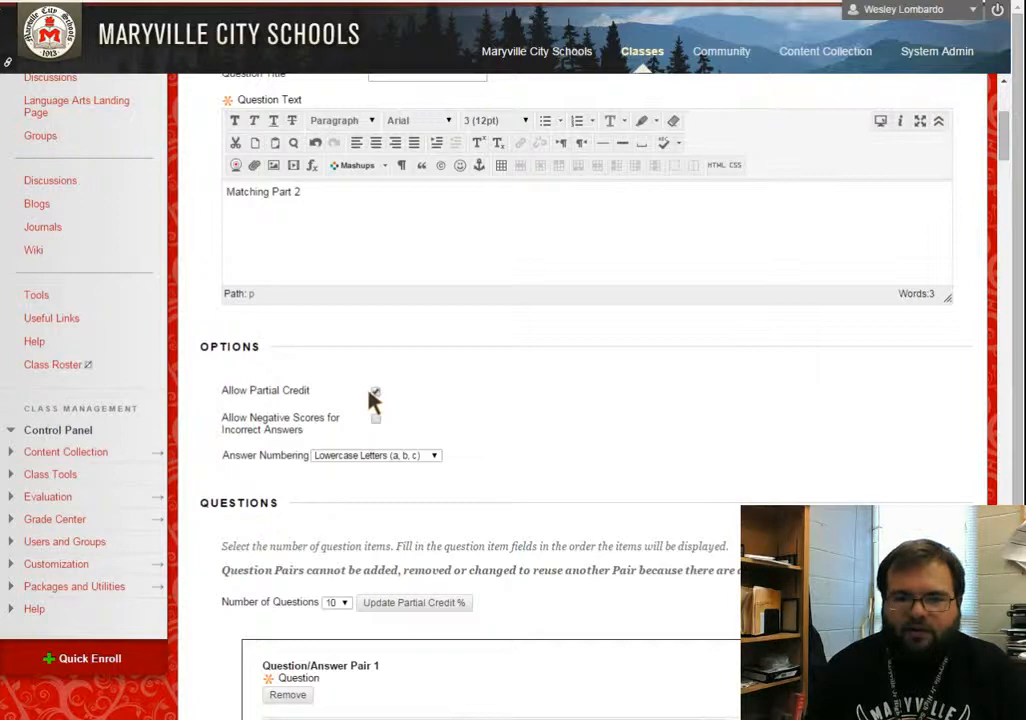
- Update the partial credit percentages of the second matching question's question/answer pairs and check the first pair
scroll(380, 410, "down", 1)
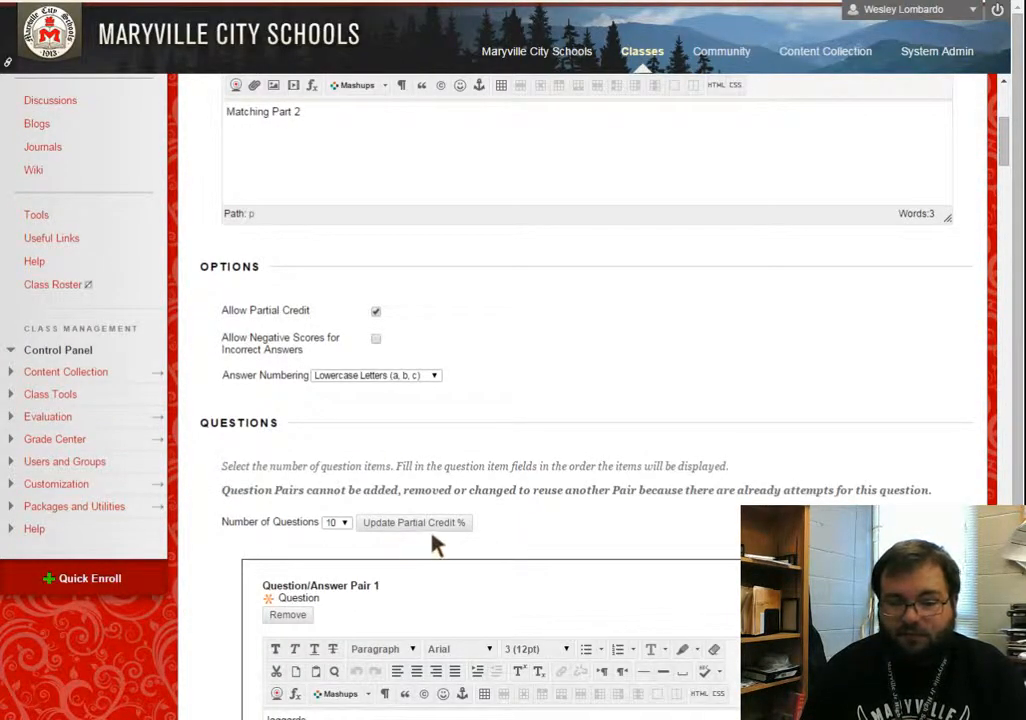
scroll(468, 545, "down", 5)
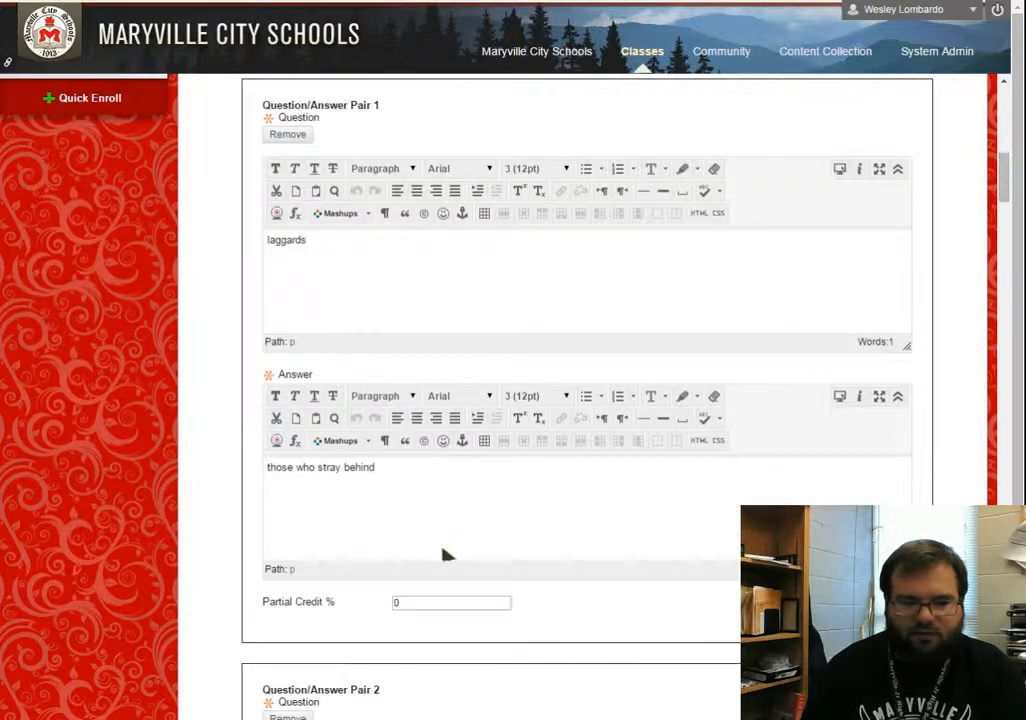
scroll(412, 590, "up", 4)
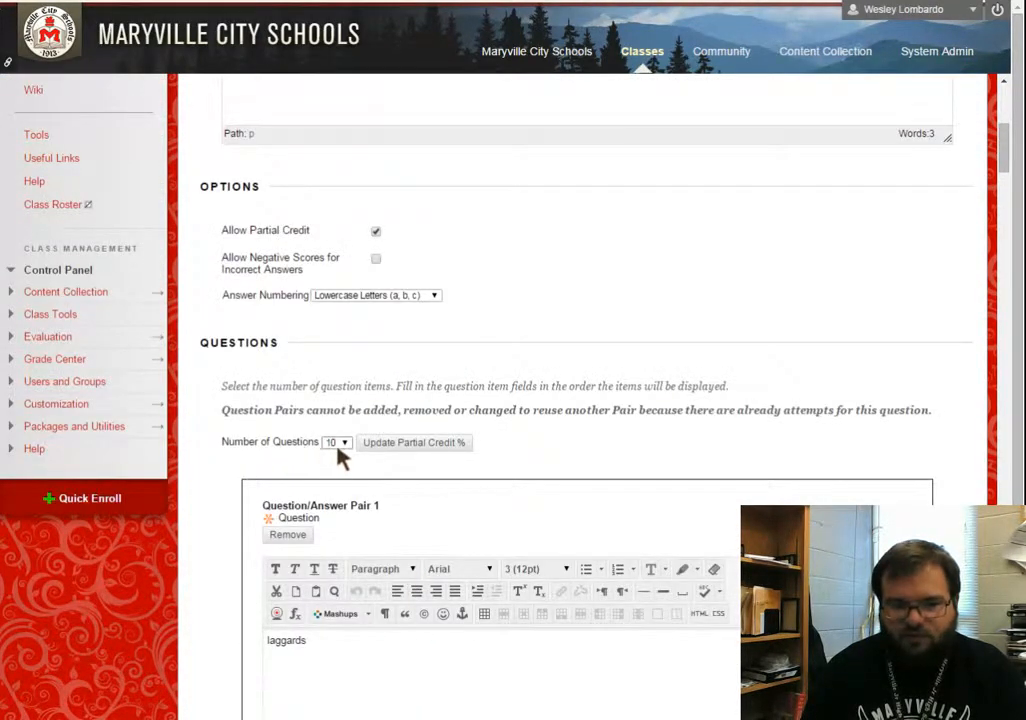
left_click(396, 443)
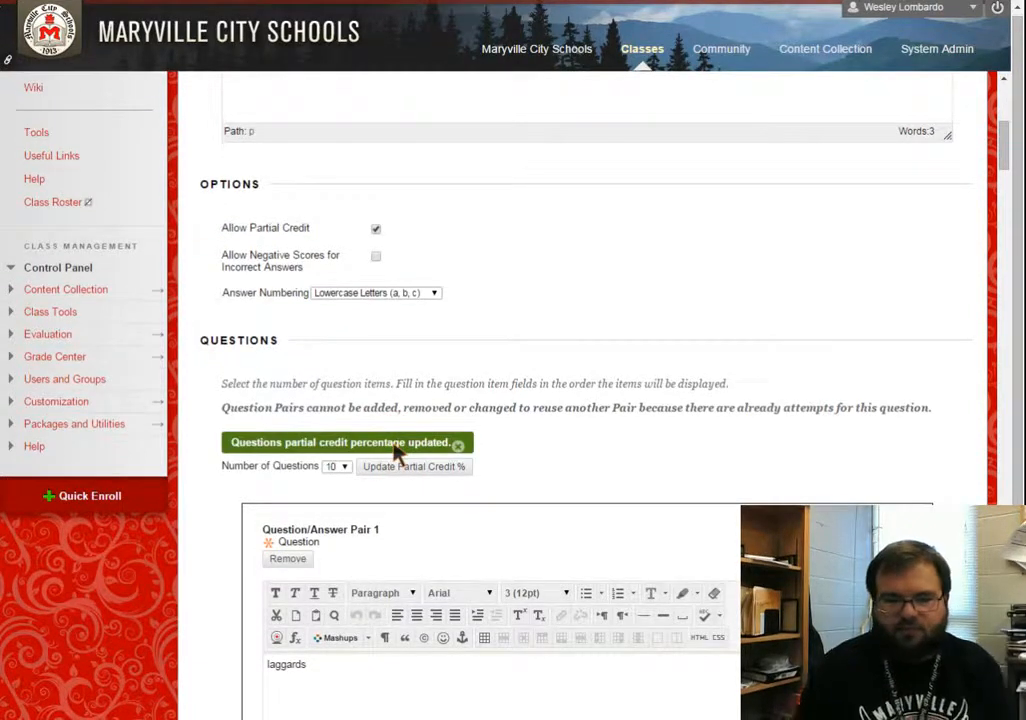
scroll(410, 430, "down", 2)
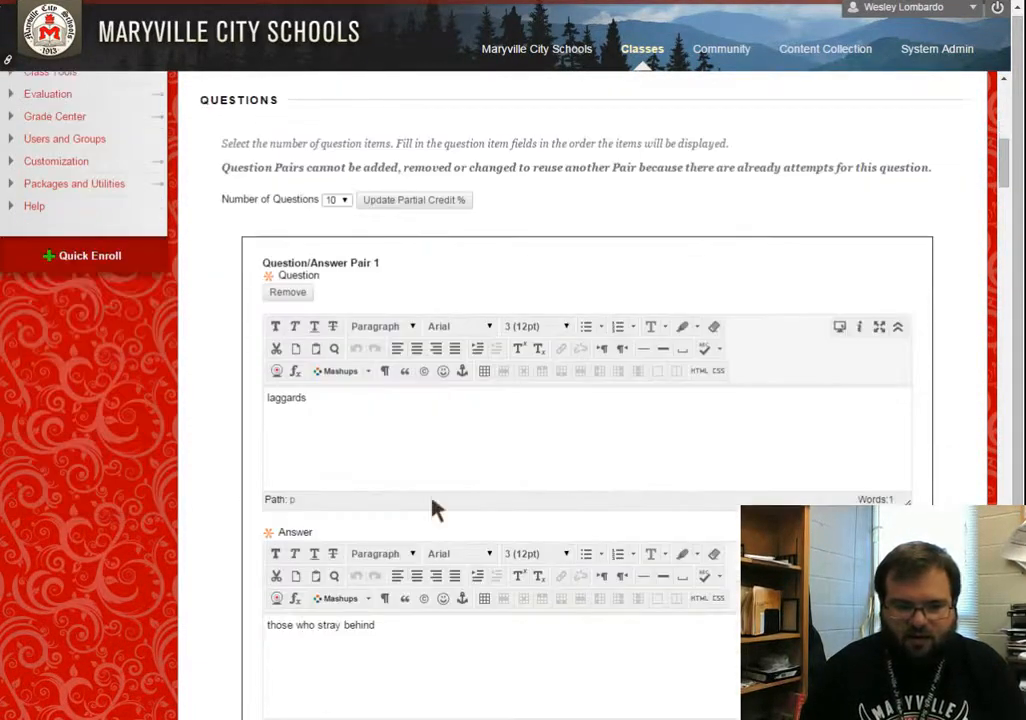
scroll(432, 399, "down", 2)
- Submit the edited second matching question and update its existing attempts
scroll(437, 531, "up", 6)
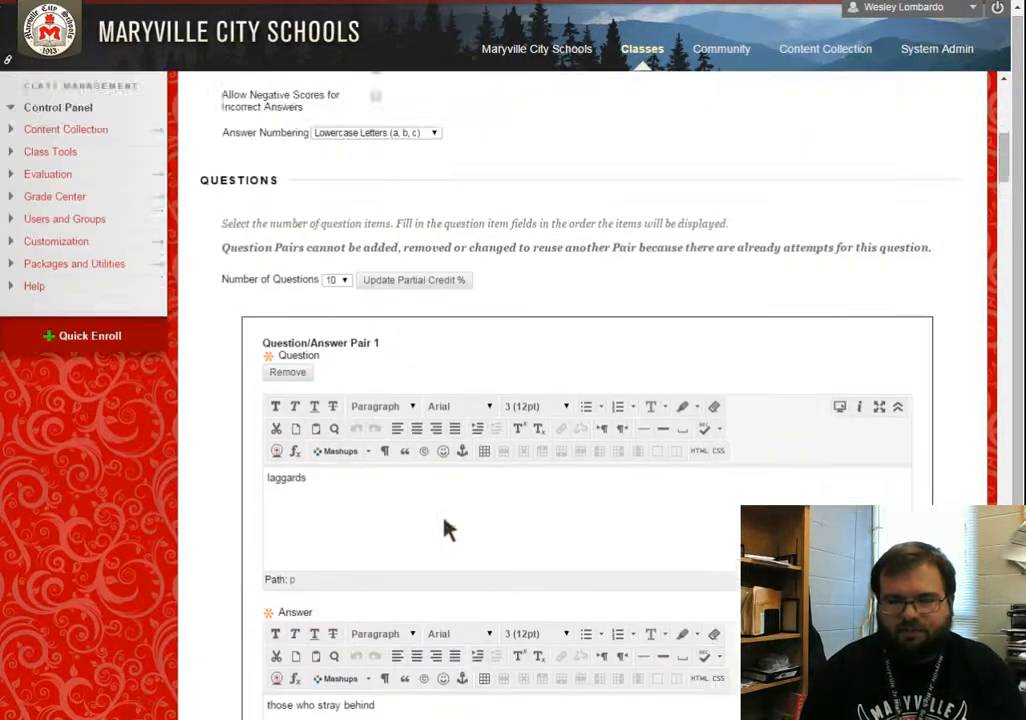
scroll(790, 425, "up", 2)
left_click(845, 292)
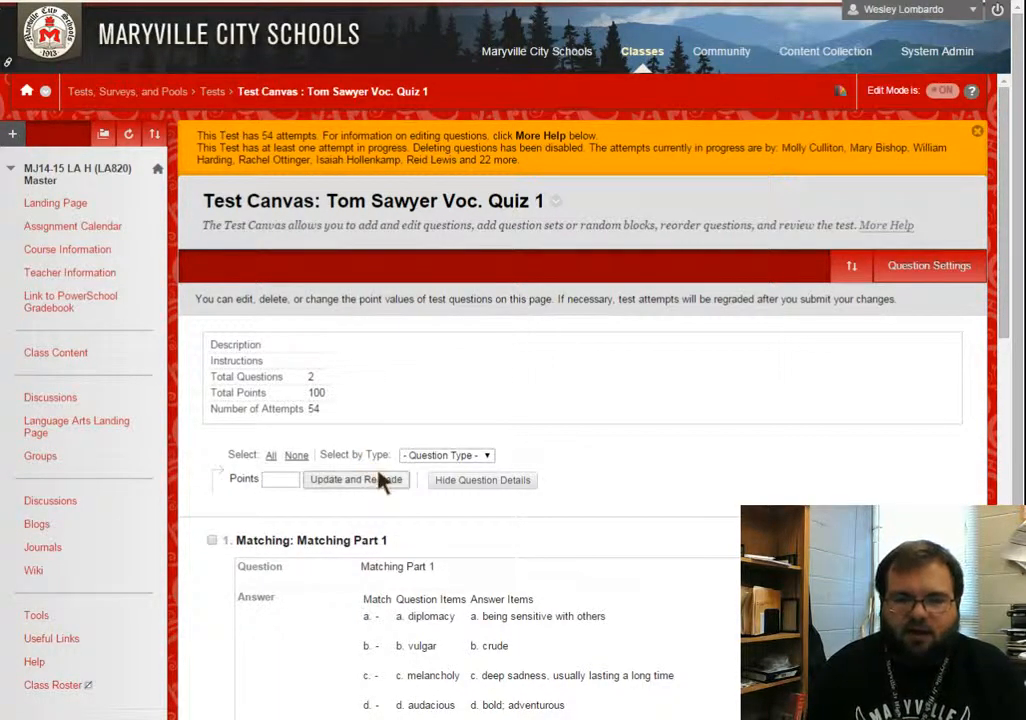
- Review both matching questions on the test canvas, checking their points, answer pairs and regrading status
scroll(394, 499, "down", 3)
scroll(396, 505, "down", 5)
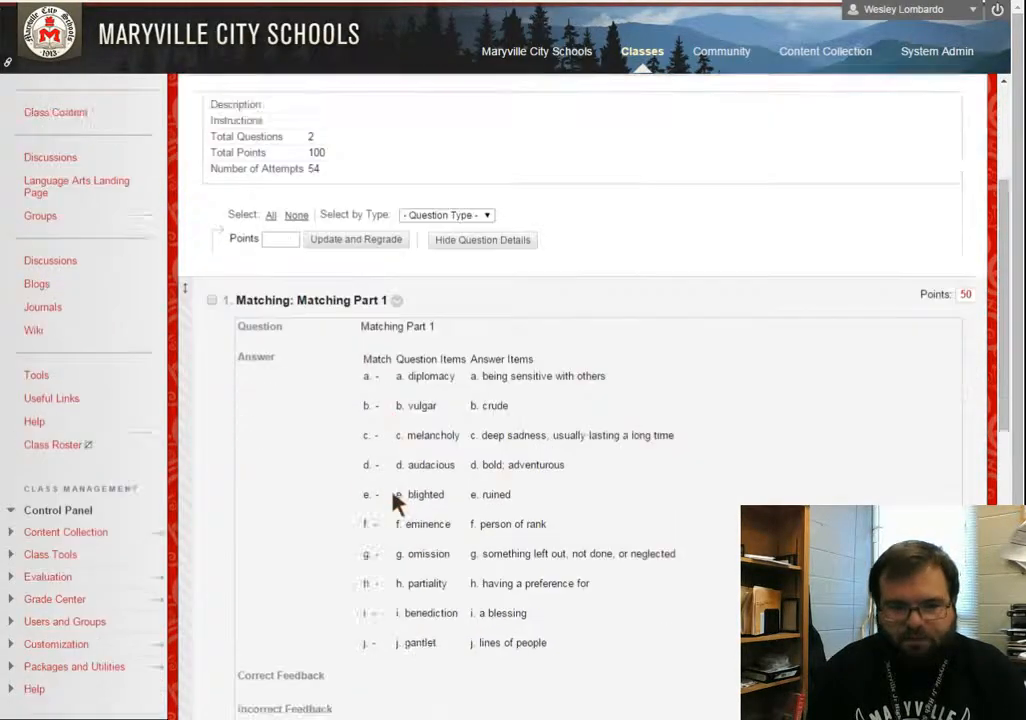
scroll(424, 497, "down", 3)
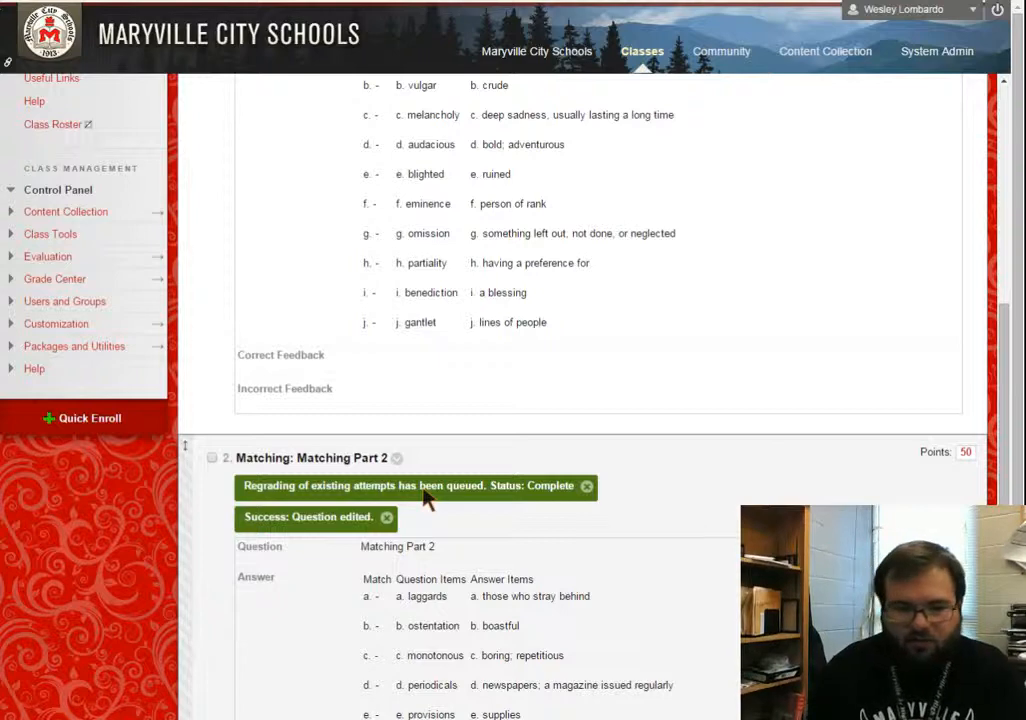
scroll(430, 498, "down", 5)
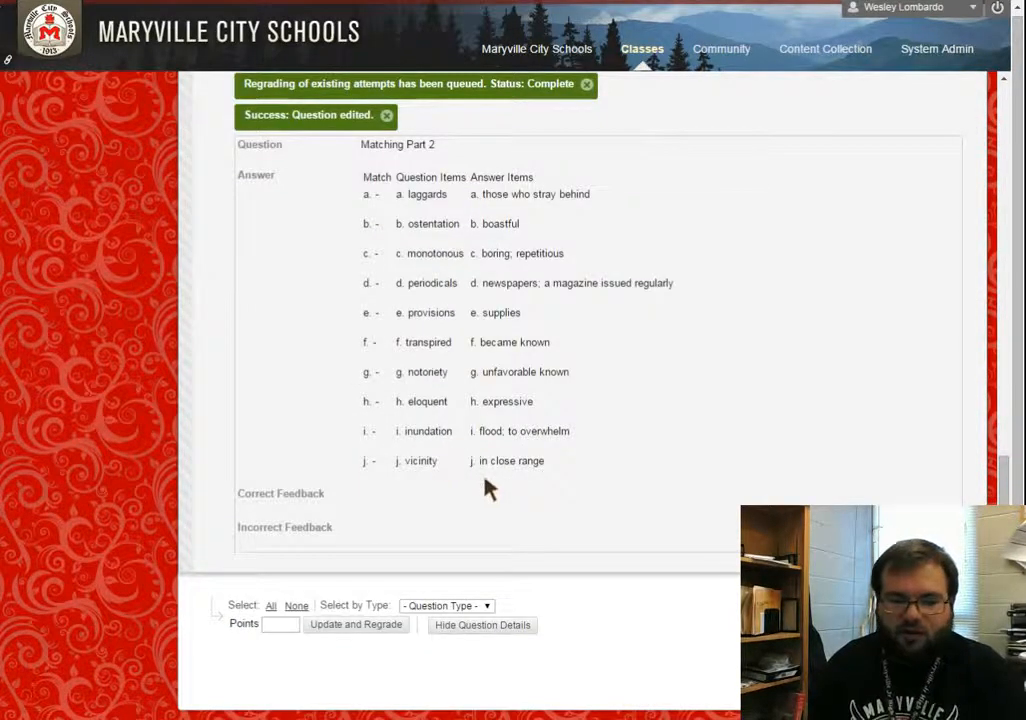
scroll(504, 497, "up", 3)
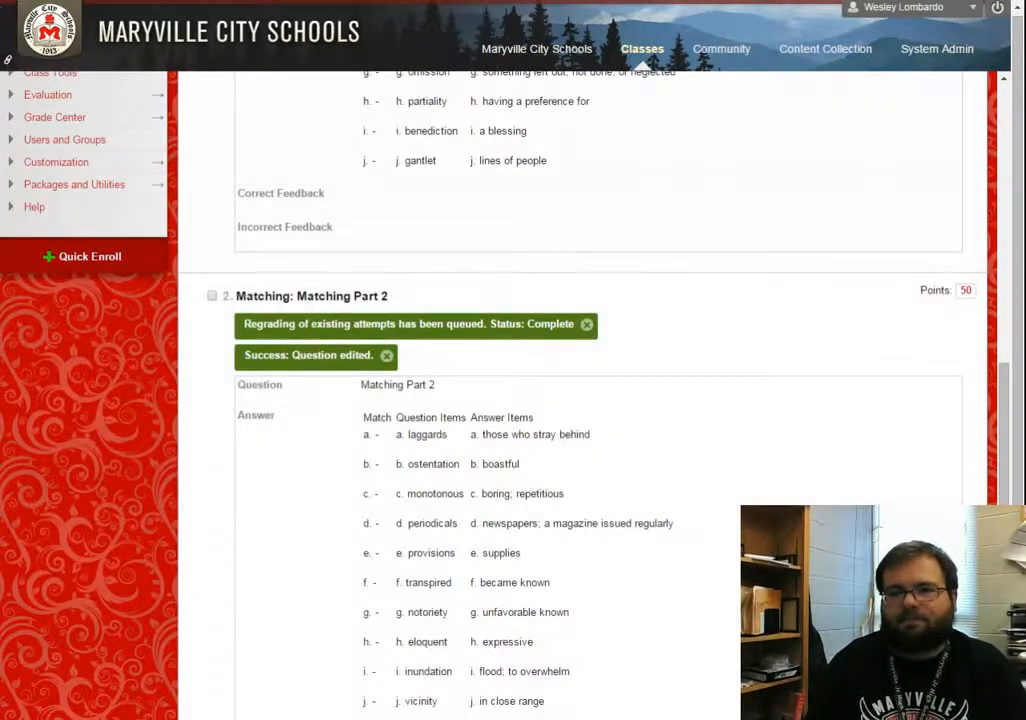